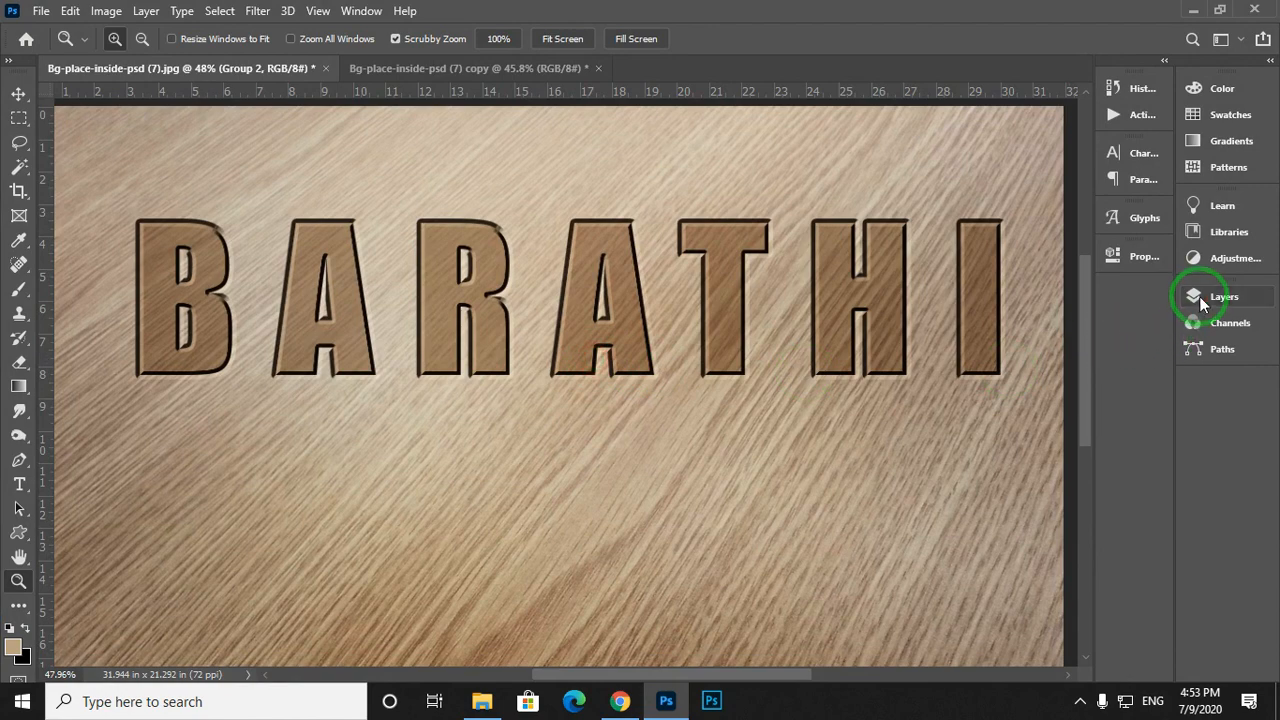
Step: Make Group 1 and Group 2 visible in the finished example so both engraved clover shapes appear below the text
{"action": "left_click", "coordinate": [1197, 296]}
{"action": "left_click", "coordinate": [968, 421]}
{"action": "left_click", "coordinate": [968, 398]}
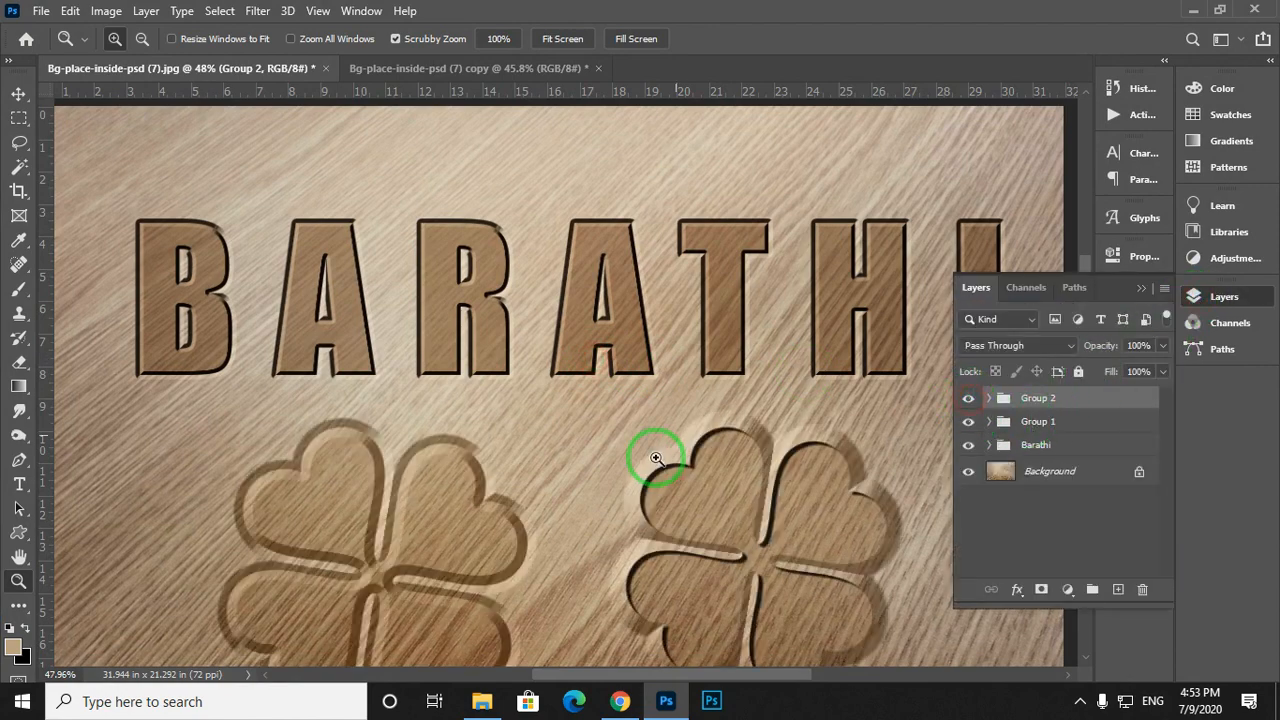
{"action": "left_click_drag", "start_coordinate": [656, 458], "coordinate": [634, 347]}
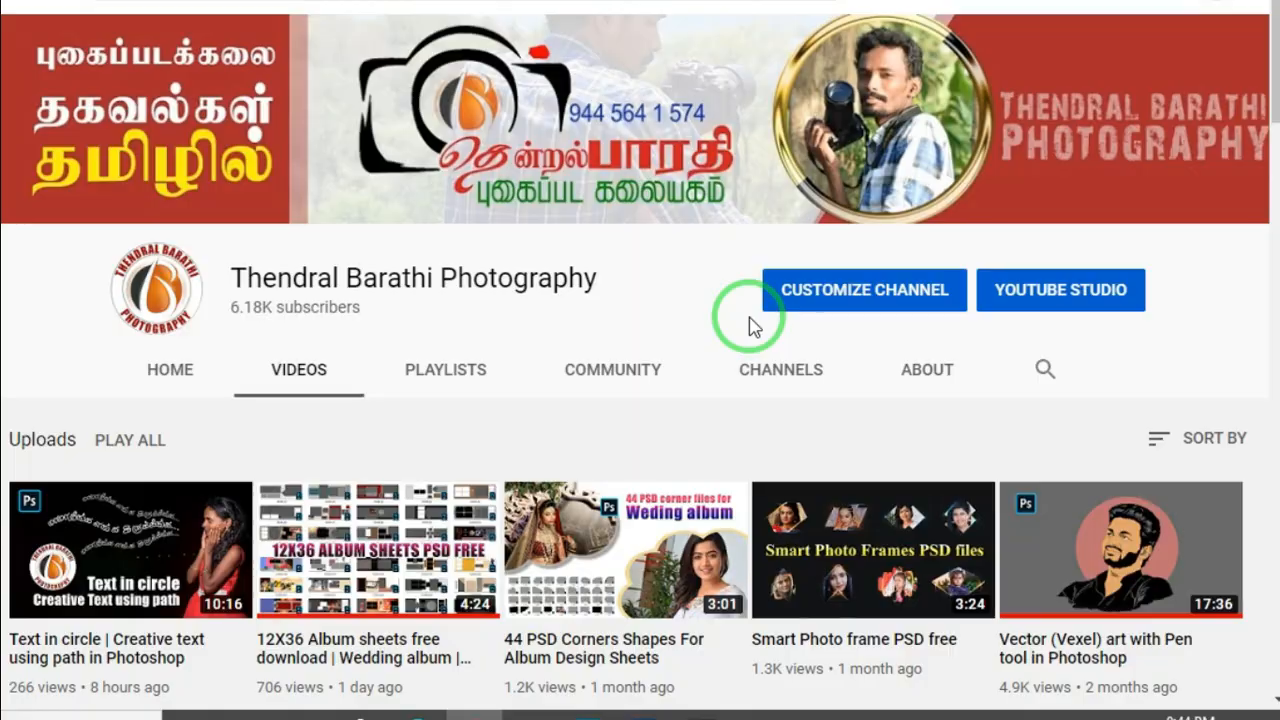
Step: Look through the list of uploaded videos on the YouTube channel page
{"action": "scroll", "coordinate": [750, 325], "scroll_direction": "down", "scroll_amount": 20}
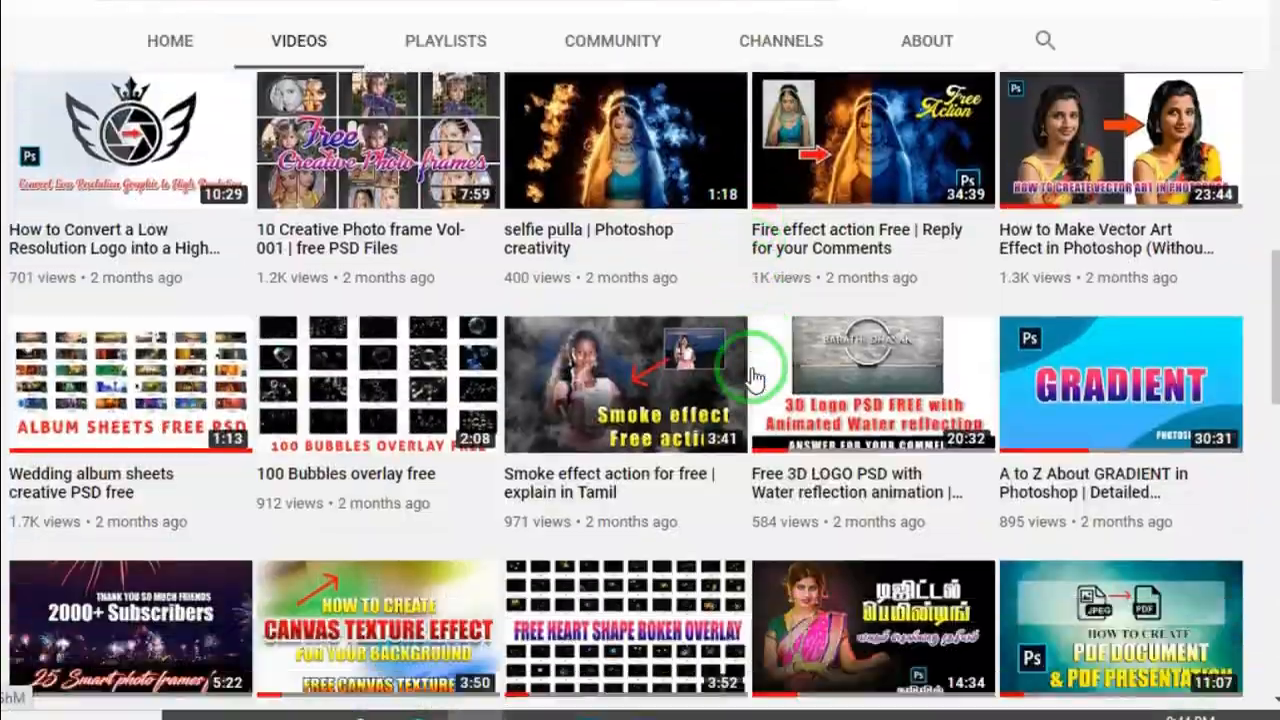
{"action": "scroll", "coordinate": [755, 378], "scroll_direction": "down", "scroll_amount": 8}
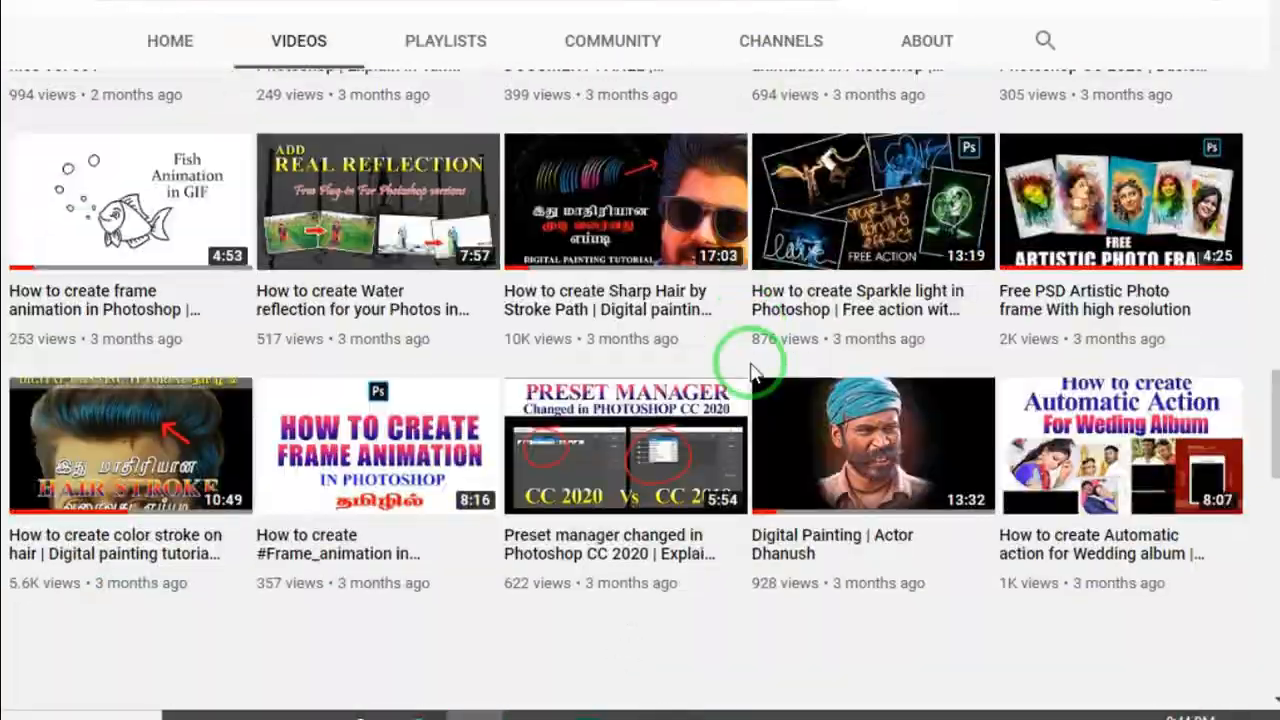
{"action": "scroll", "coordinate": [755, 375], "scroll_direction": "down", "scroll_amount": 3}
{"action": "scroll", "coordinate": [755, 373], "scroll_direction": "down", "scroll_amount": 2}
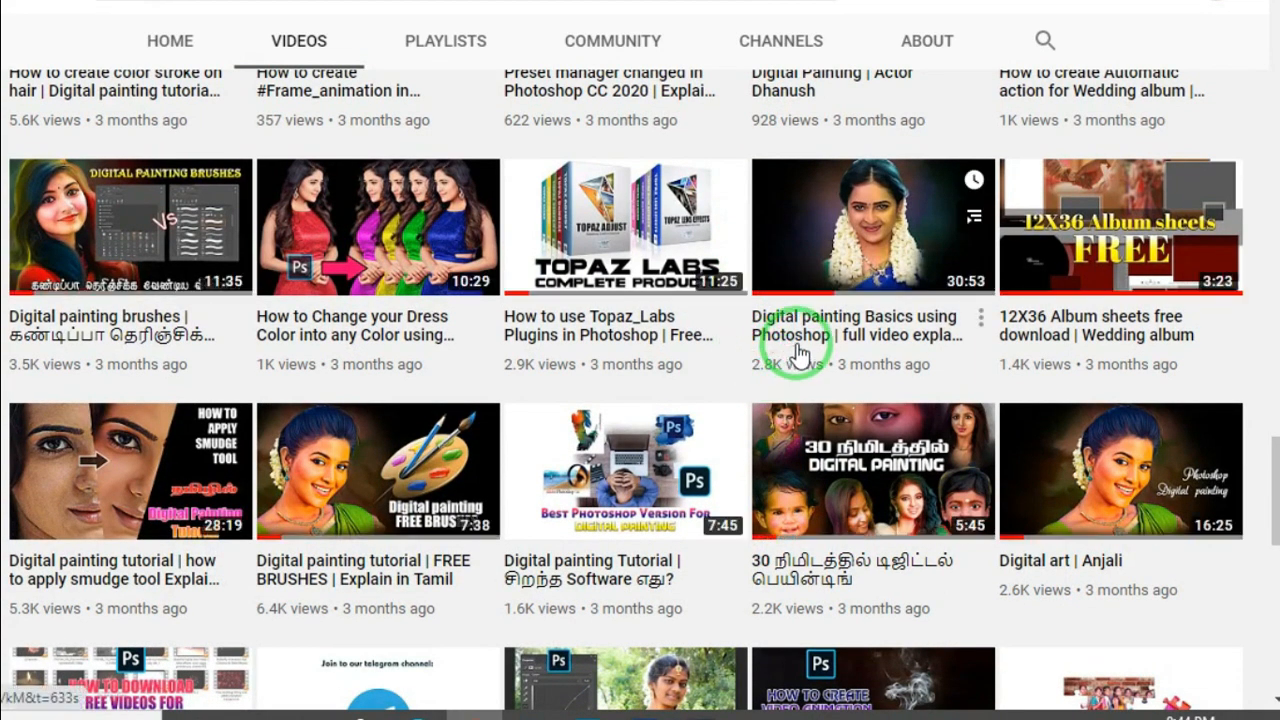
{"action": "scroll", "coordinate": [797, 353], "scroll_direction": "down", "scroll_amount": 3}
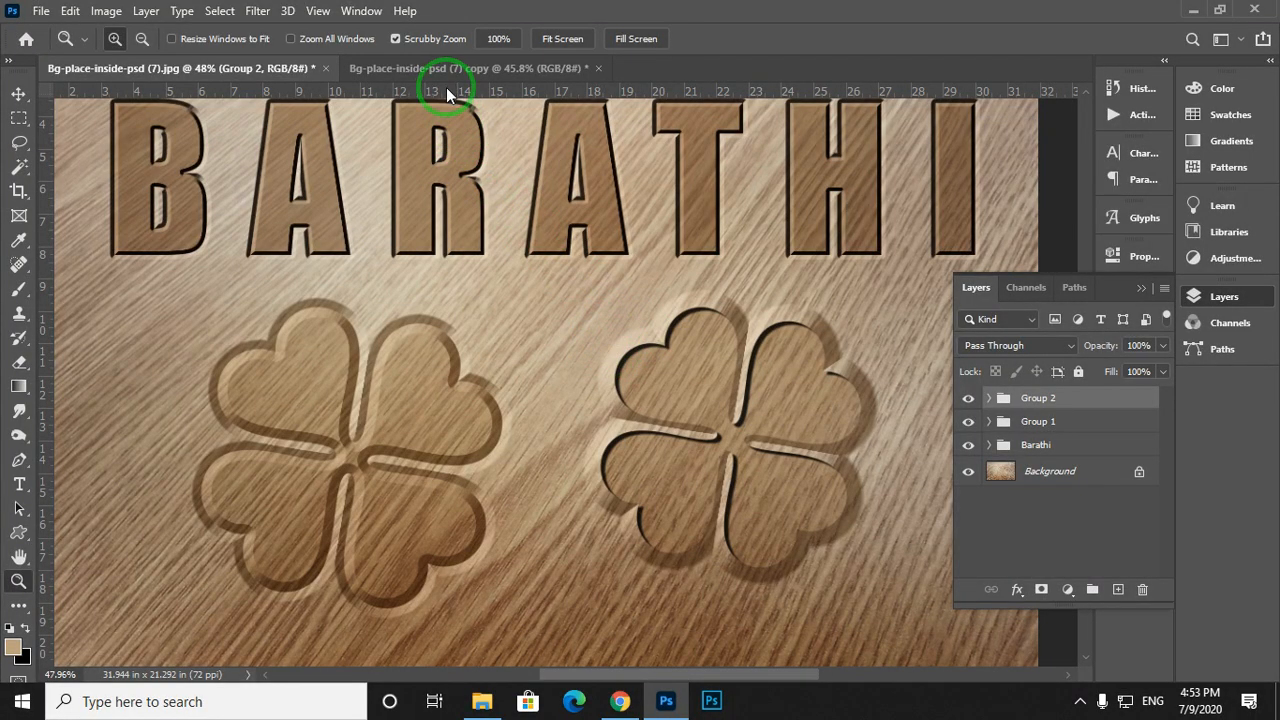
Step: In the plain wood copy document, set the Type tool's colour to #c4af94 sampled from the wood and its size to 72 pt
{"action": "left_click", "coordinate": [445, 70]}
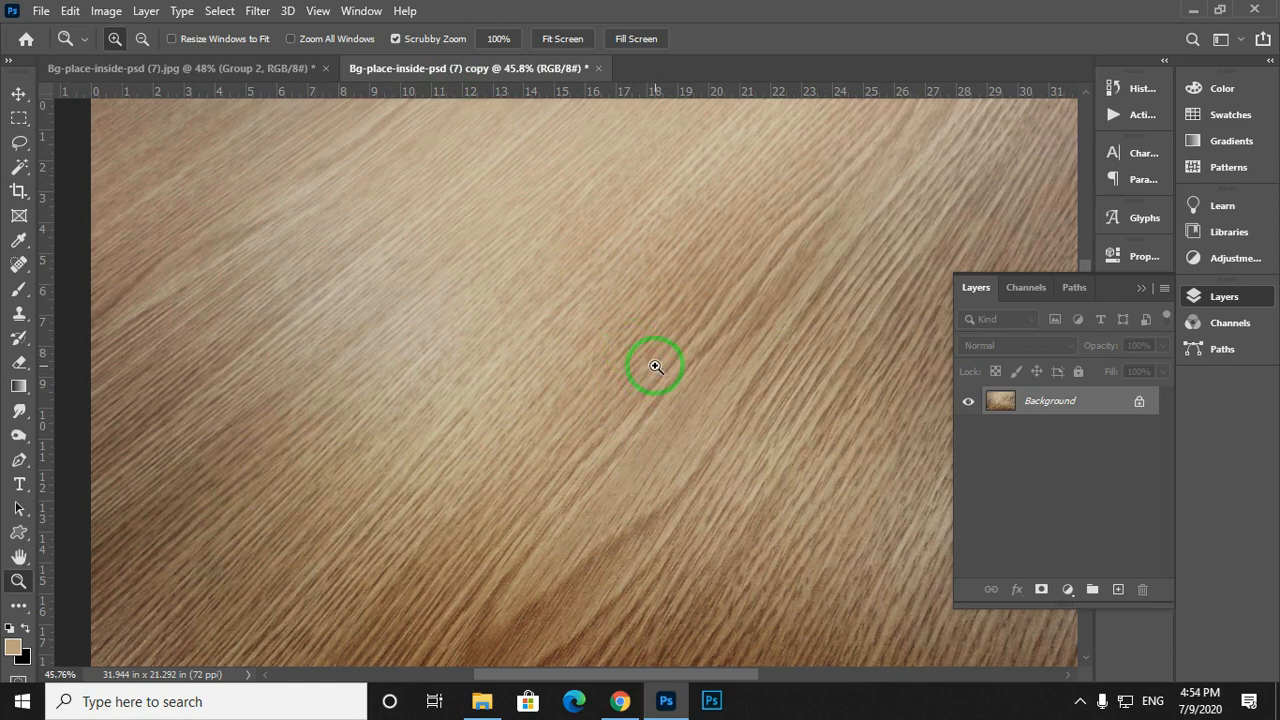
{"action": "left_click", "coordinate": [19, 484]}
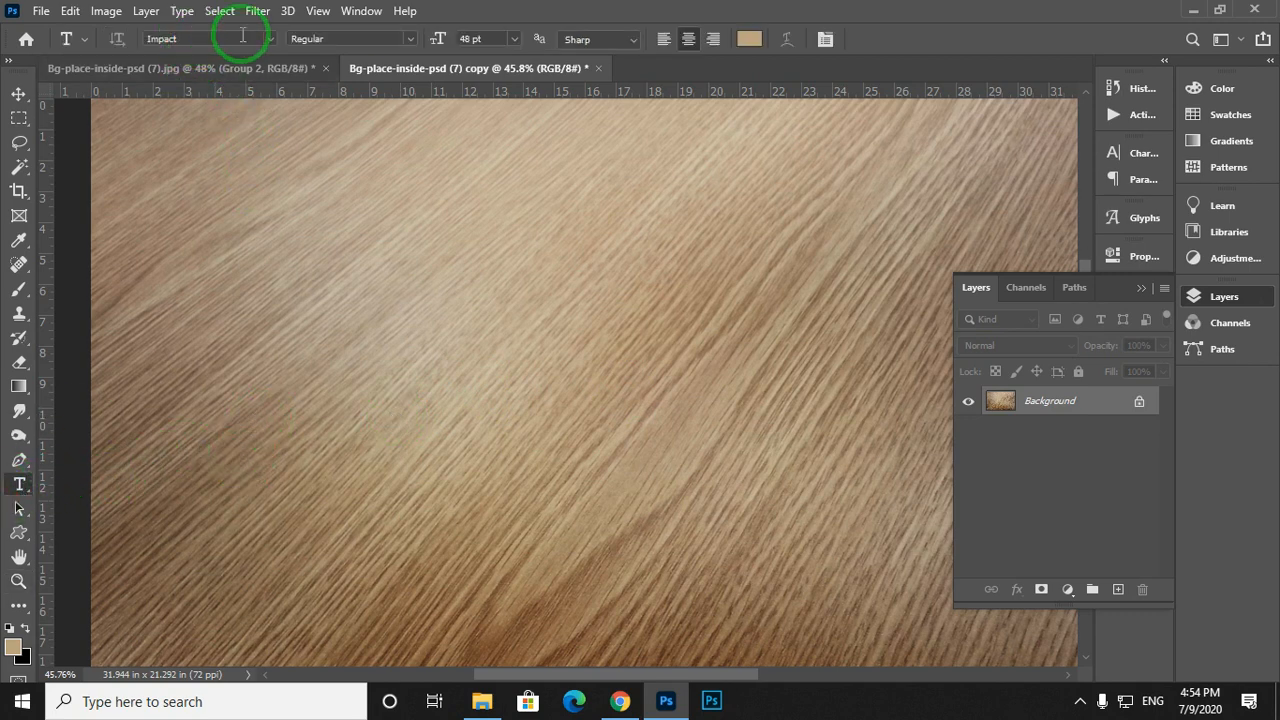
{"action": "left_click", "coordinate": [752, 40]}
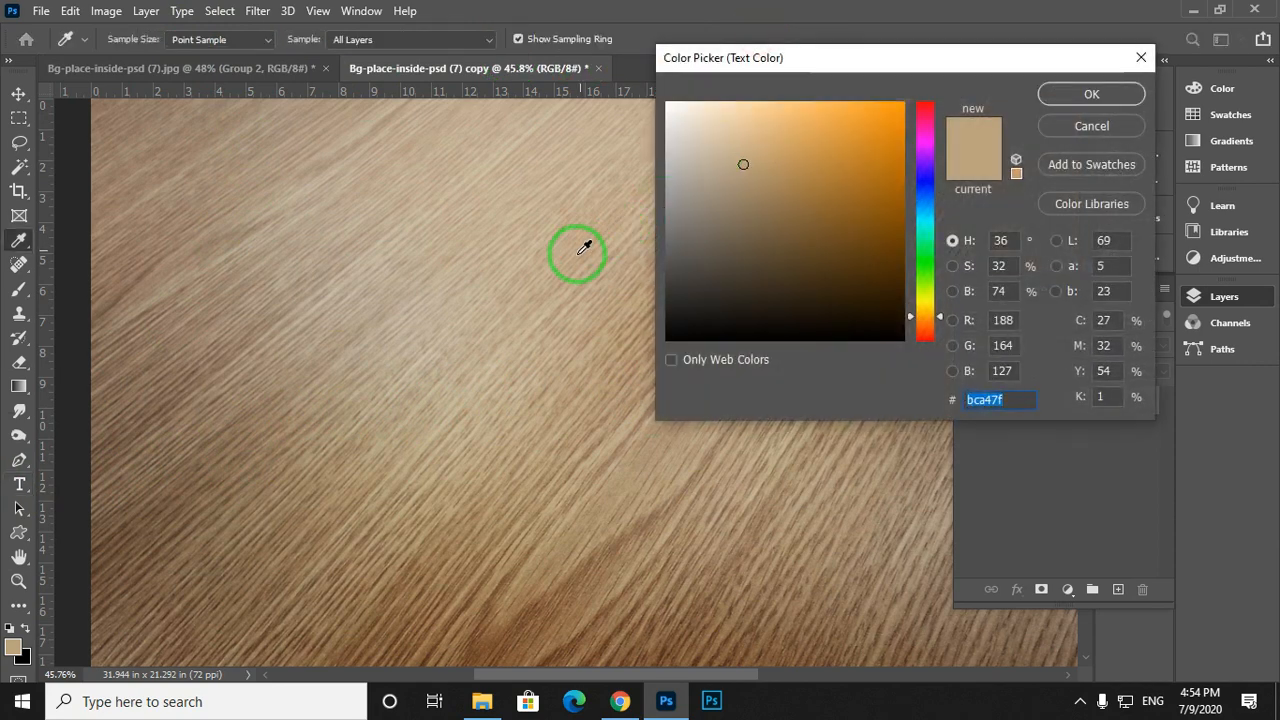
{"action": "left_click", "coordinate": [533, 301]}
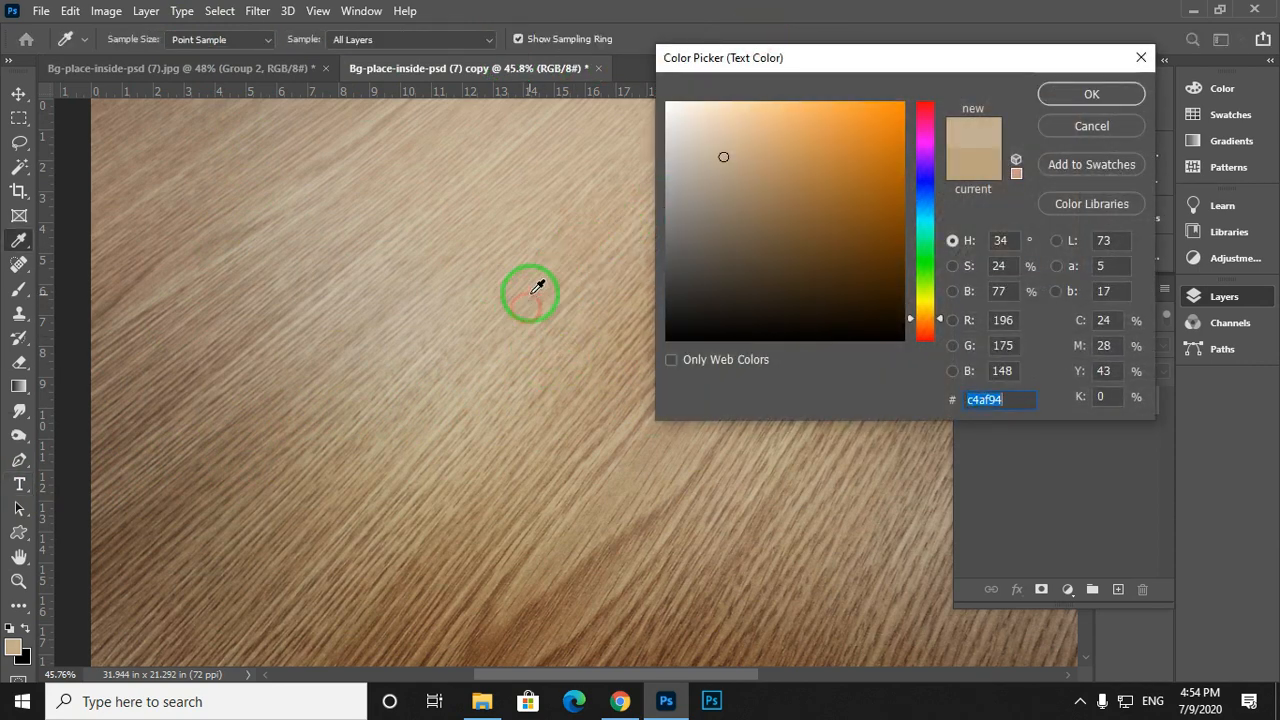
{"action": "left_click", "coordinate": [1091, 93]}
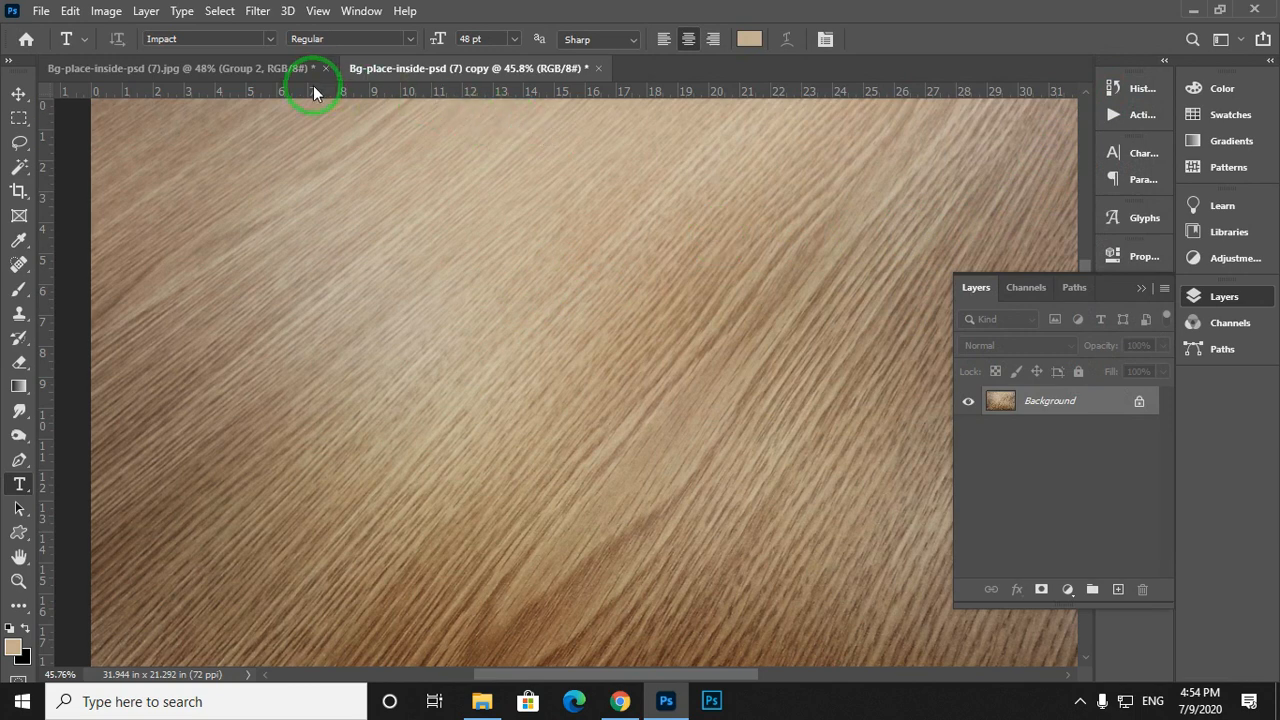
{"action": "left_click", "coordinate": [514, 38]}
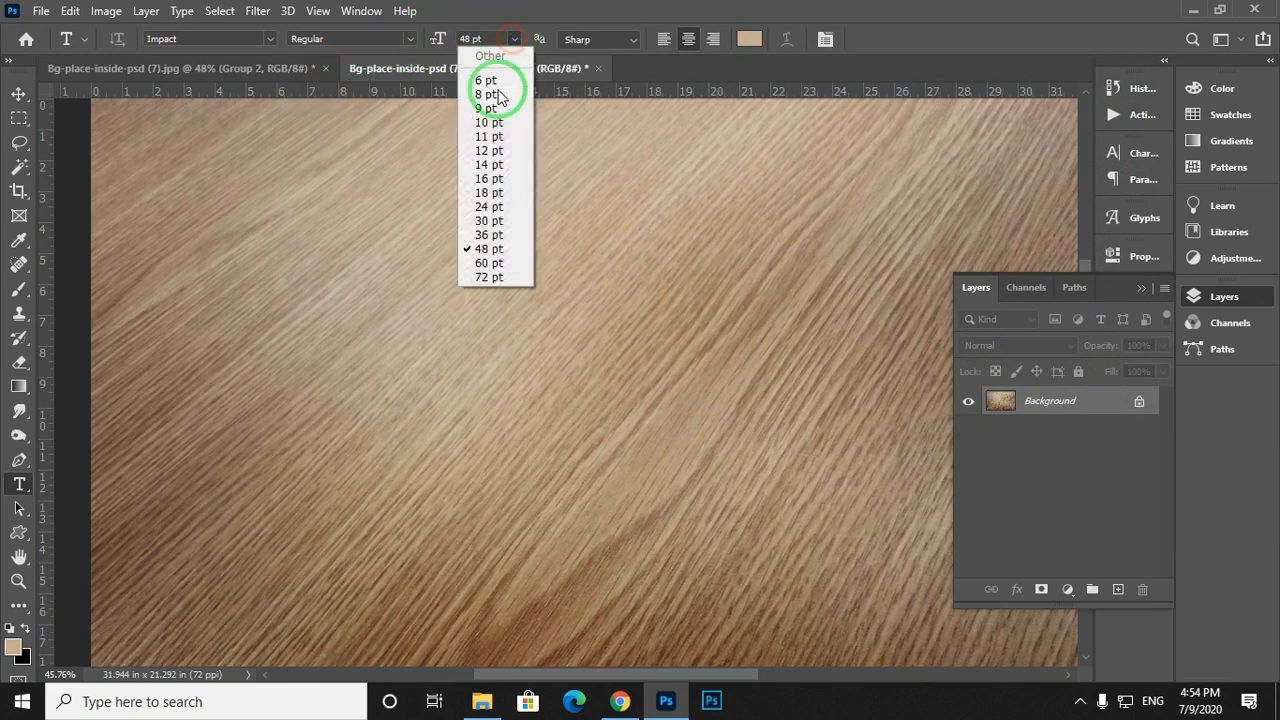
{"action": "left_click", "coordinate": [489, 277]}
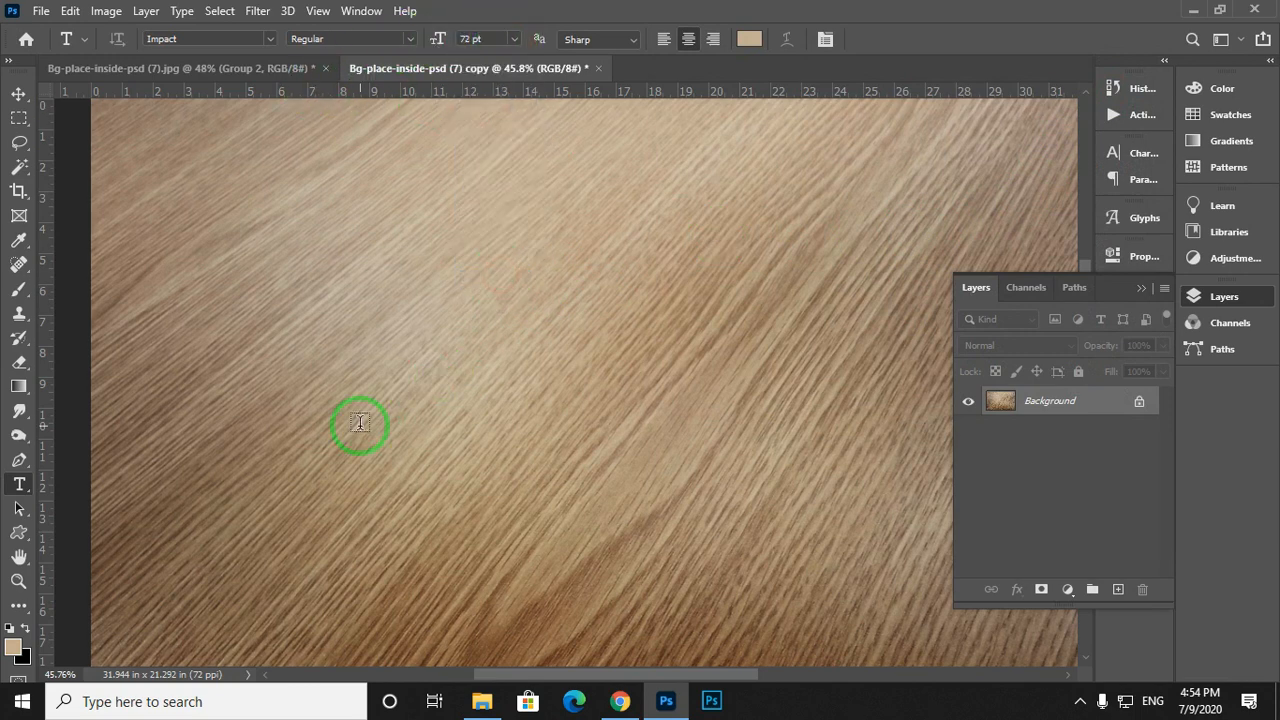
Step: Add the text "BARATHI" in Impact on the wood background and commit it
{"action": "left_click", "coordinate": [278, 433]}
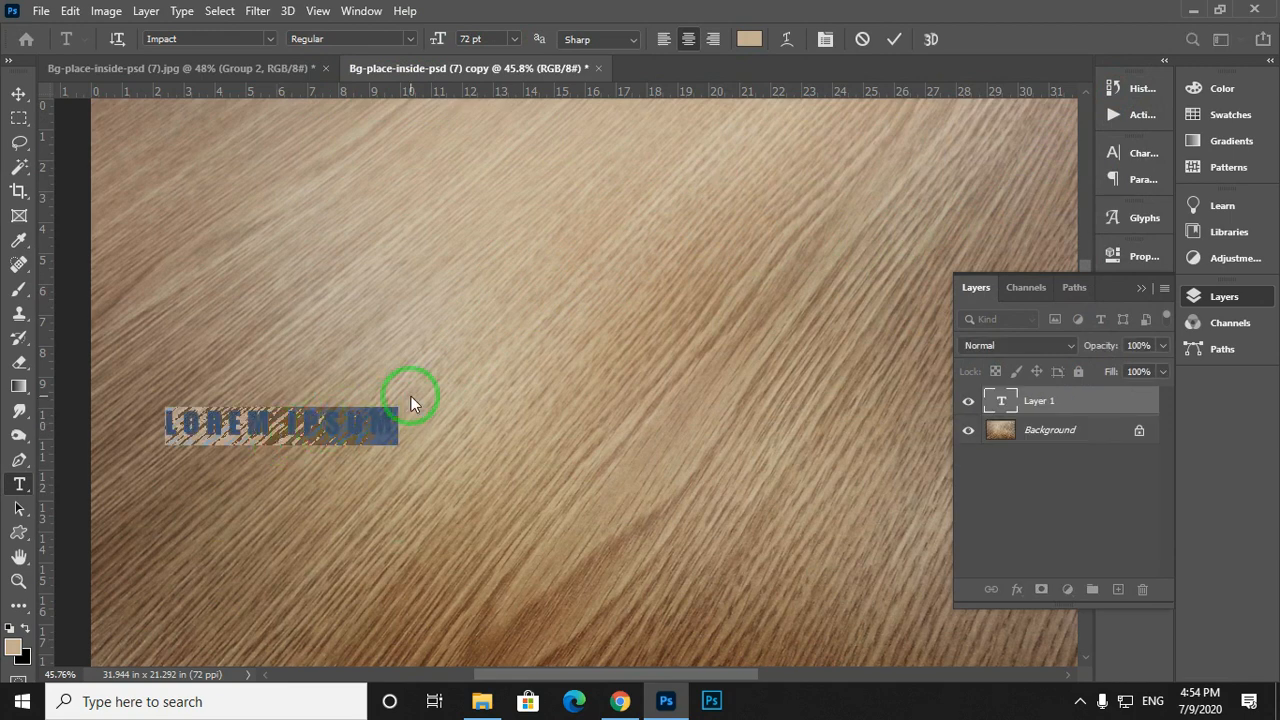
{"action": "type", "text": "PHOTOSH"}
{"action": "key", "text": "ctrl+Return"}
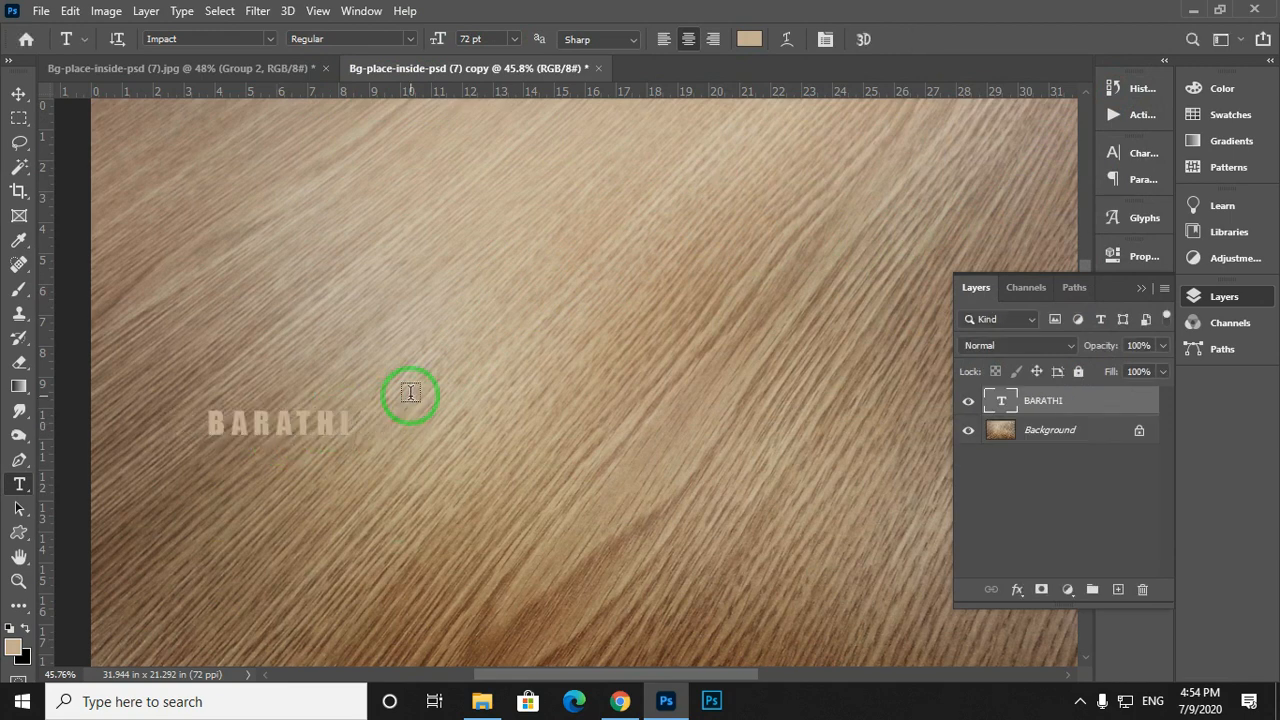
Step: Scale the BARATHI text up with Free Transform to span most of the image width and position it in the middle
{"action": "key", "text": "Tab"}
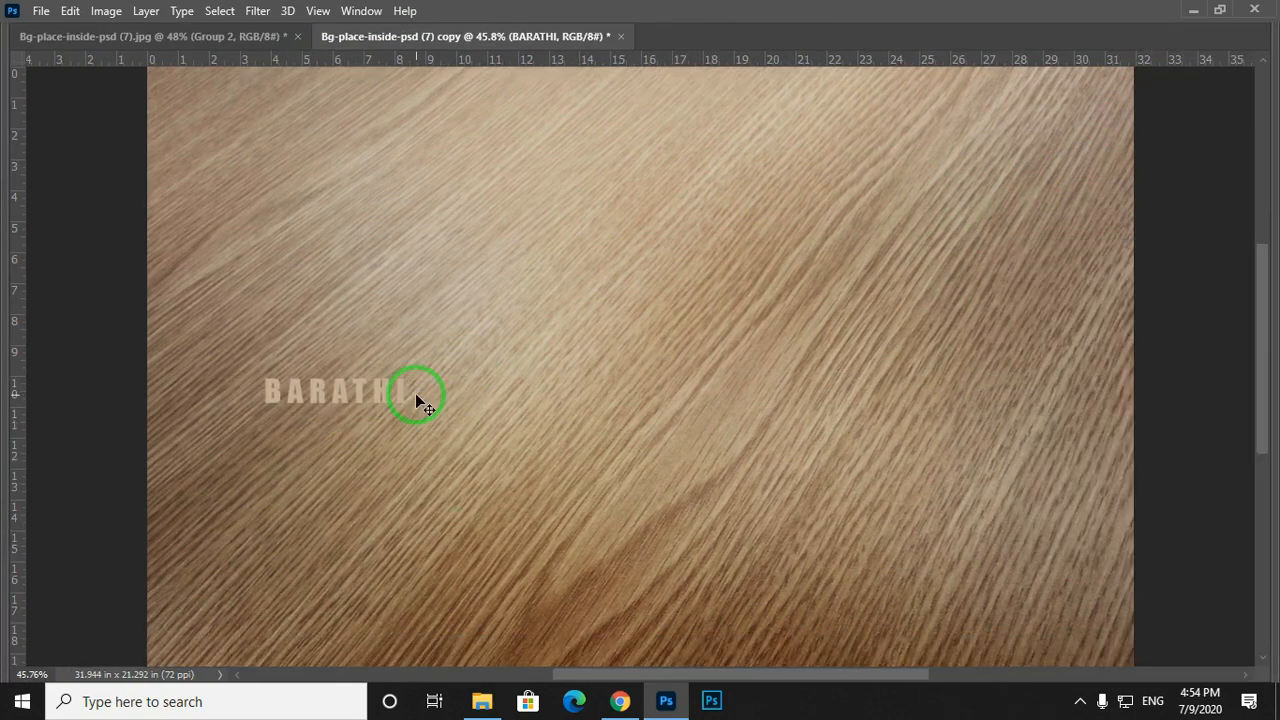
{"action": "key", "text": "ctrl+t"}
{"action": "left_click_drag", "start_coordinate": [412, 378], "coordinate": [1086, 186]}
{"action": "left_click_drag", "start_coordinate": [264, 413], "coordinate": [196, 486]}
{"action": "left_click_drag", "start_coordinate": [617, 283], "coordinate": [628, 372]}
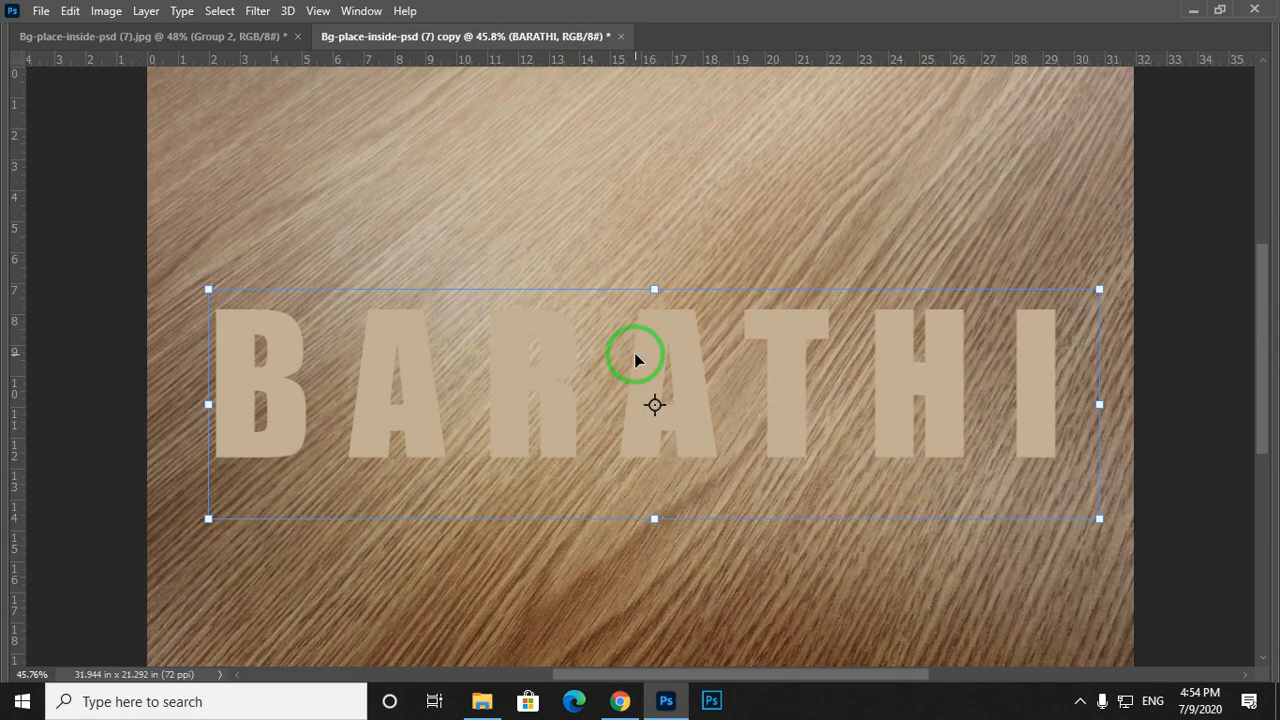
{"action": "key", "text": "Return"}
{"action": "key", "text": "Tab"}
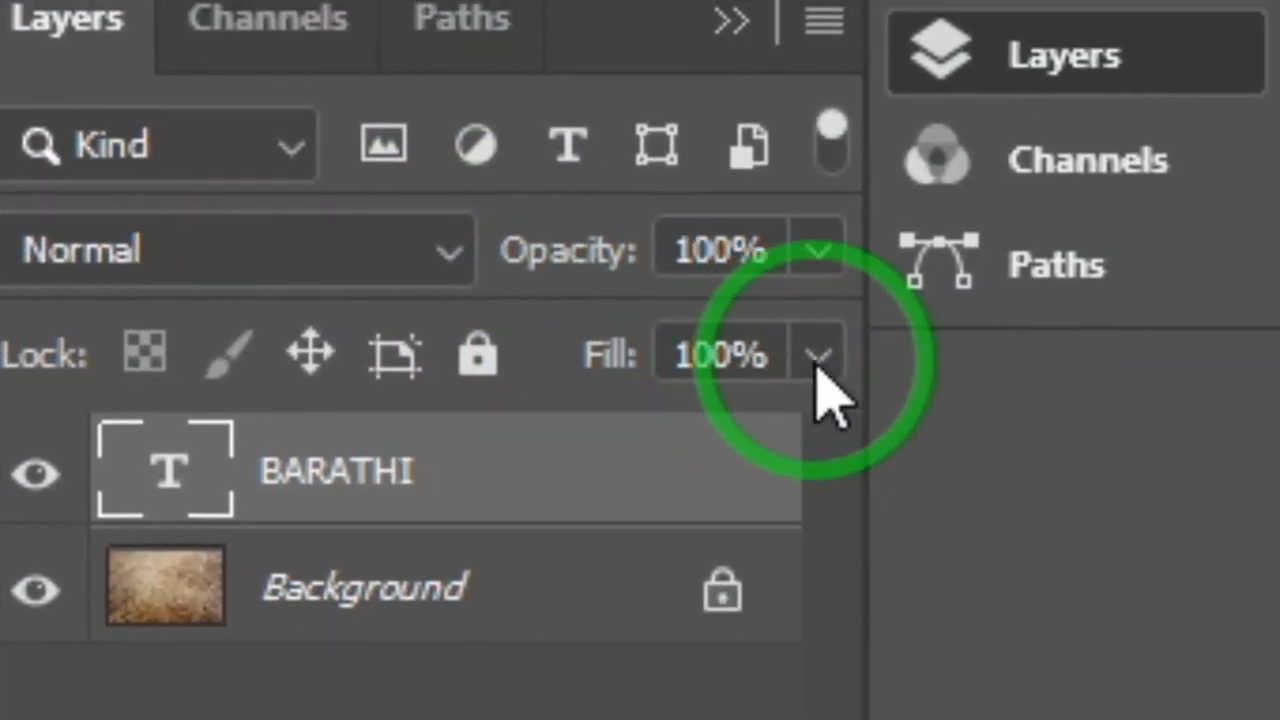
Step: Lower the BARATHI text layer's fill to 0%, keeping its opacity at 100%
{"action": "left_click", "coordinate": [818, 358]}
{"action": "left_click_drag", "start_coordinate": [812, 428], "coordinate": [462, 432]}
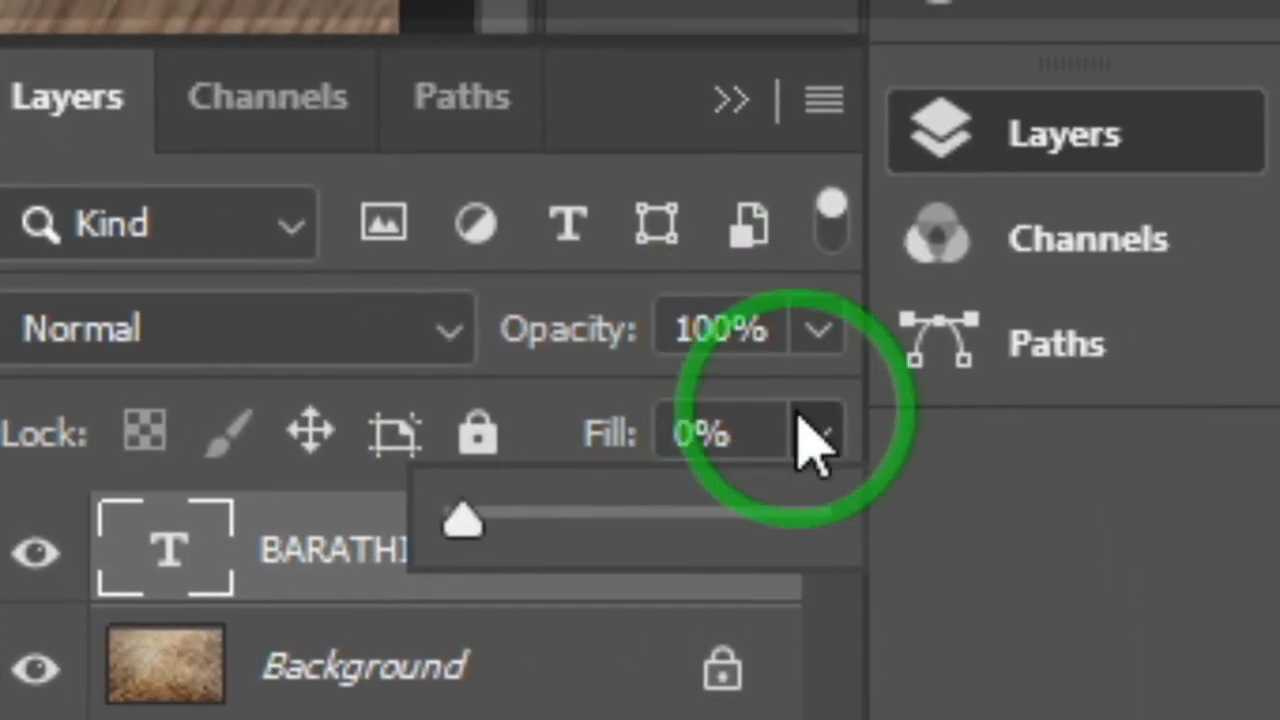
{"action": "left_click", "coordinate": [774, 425]}
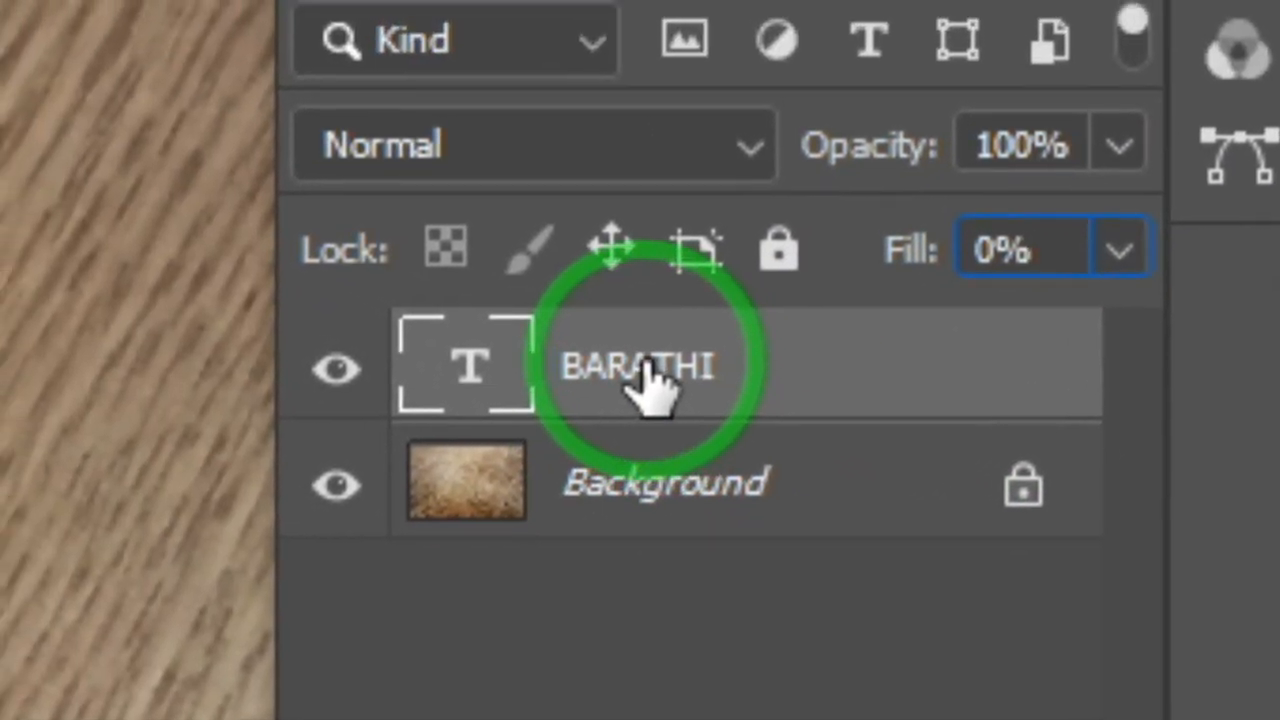
{"action": "left_click", "coordinate": [442, 458]}
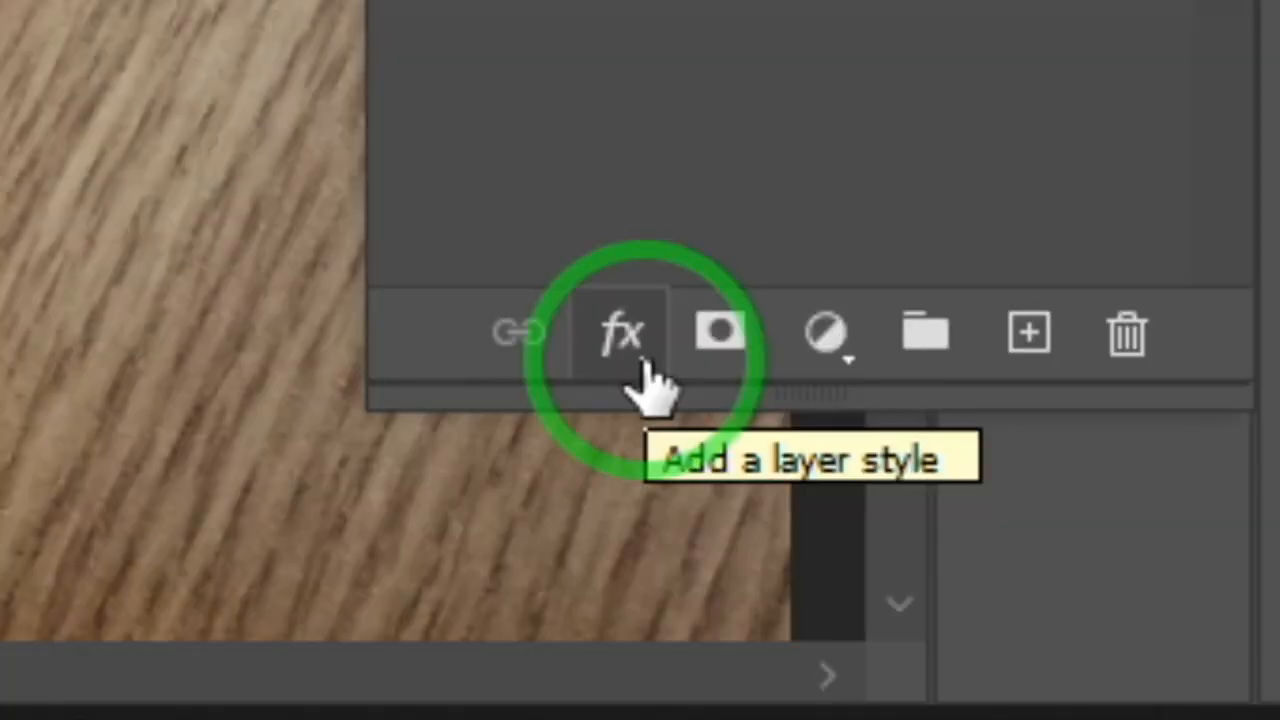
Step: Add a Bevel & Emboss effect to the BARATHI text layer and set its style to Outer Bevel
{"action": "left_click", "coordinate": [645, 362]}
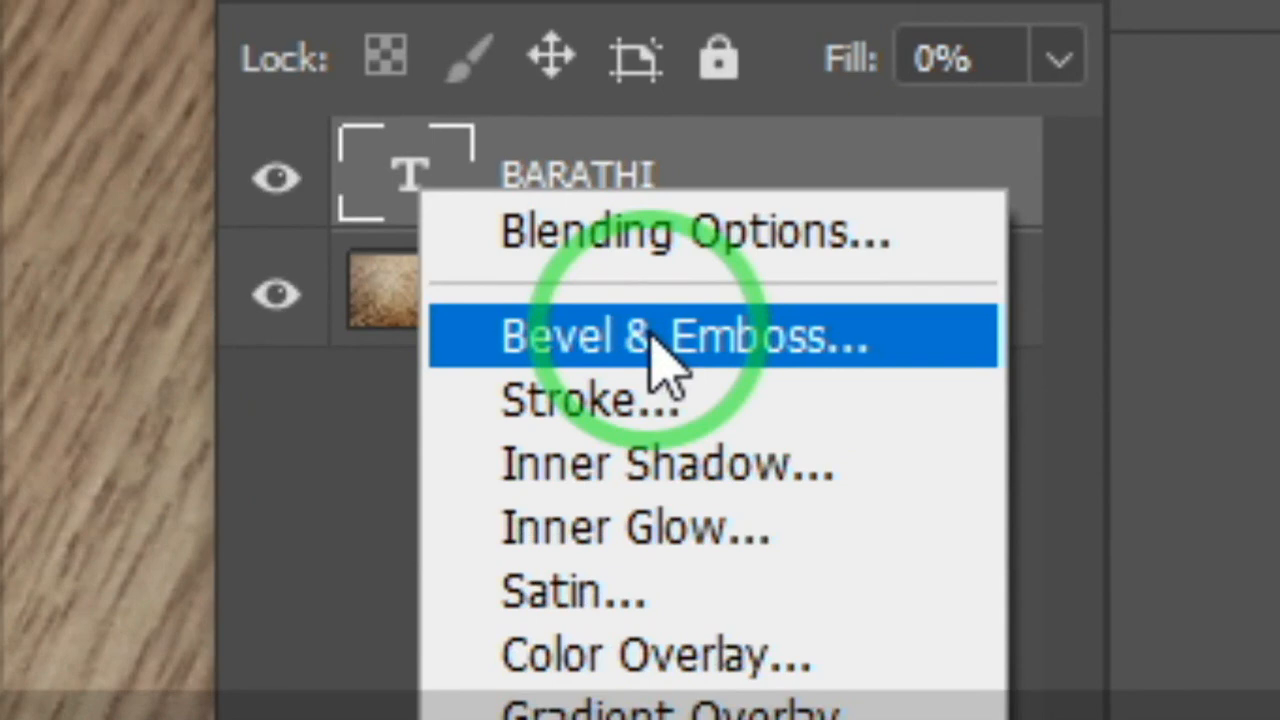
{"action": "left_click", "coordinate": [657, 383]}
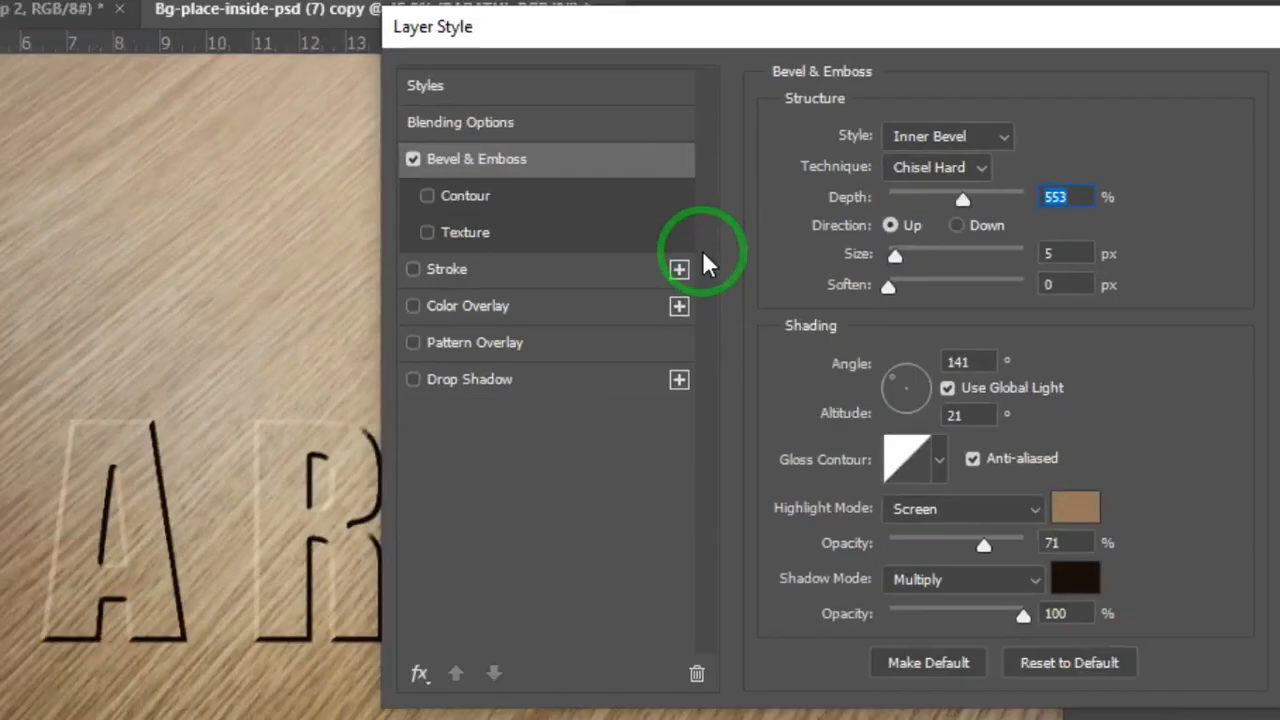
{"action": "left_click", "coordinate": [380, 408]}
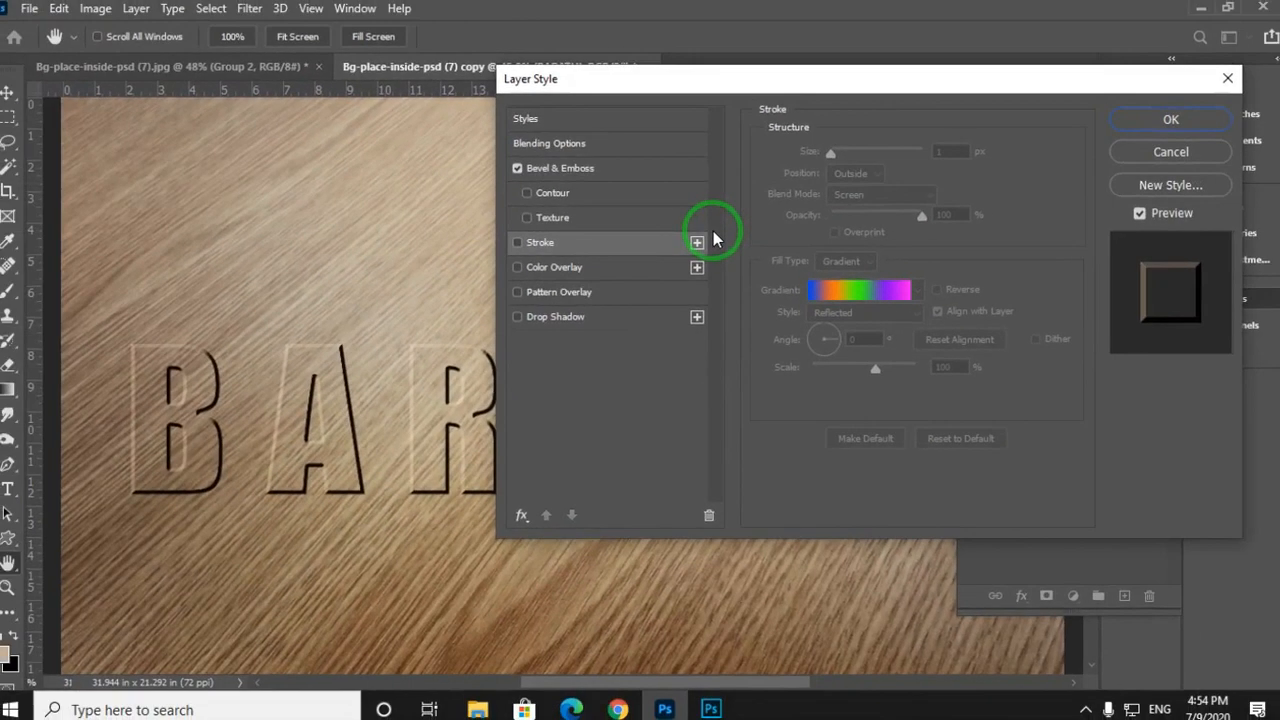
{"action": "left_click", "coordinate": [588, 172]}
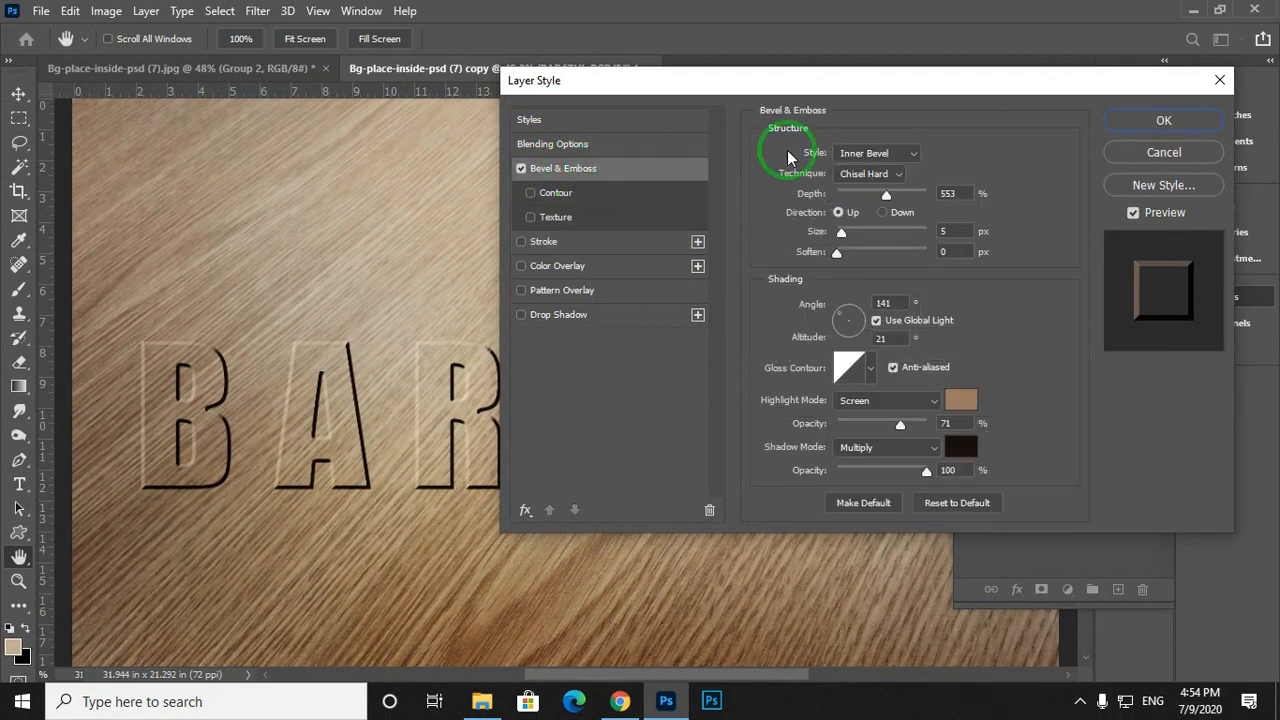
{"action": "left_click", "coordinate": [895, 158]}
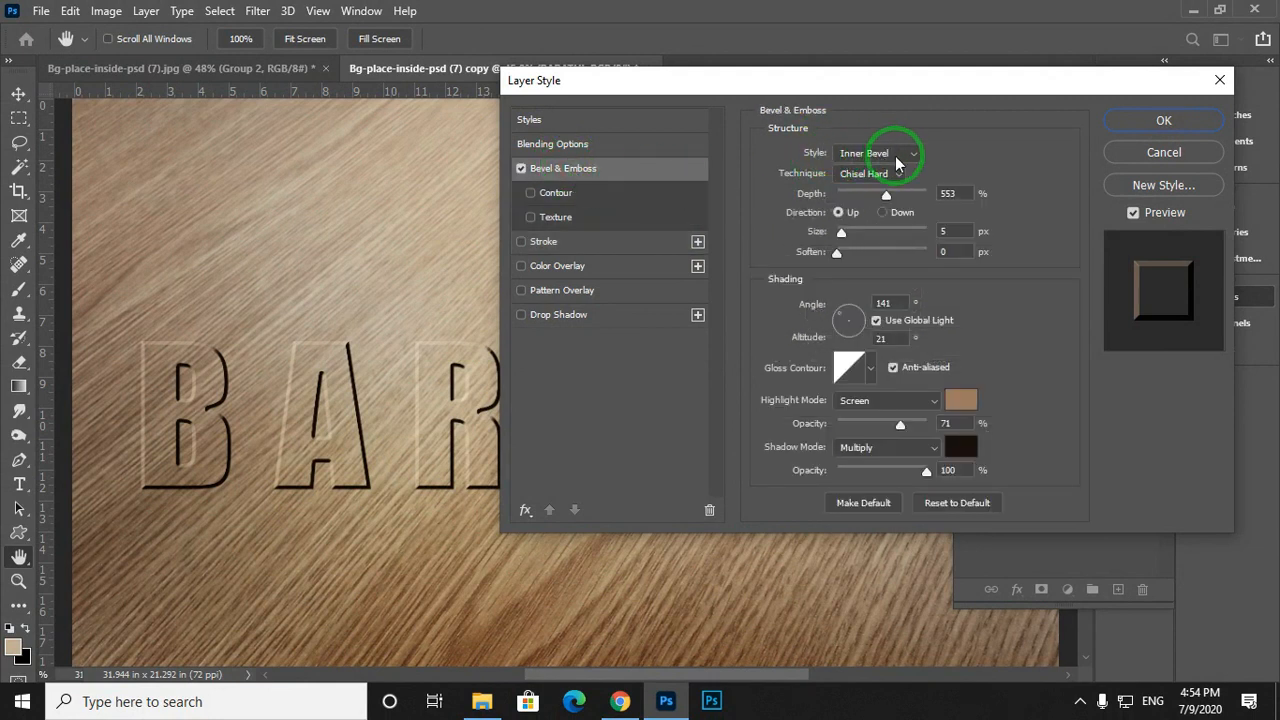
{"action": "left_click", "coordinate": [900, 164]}
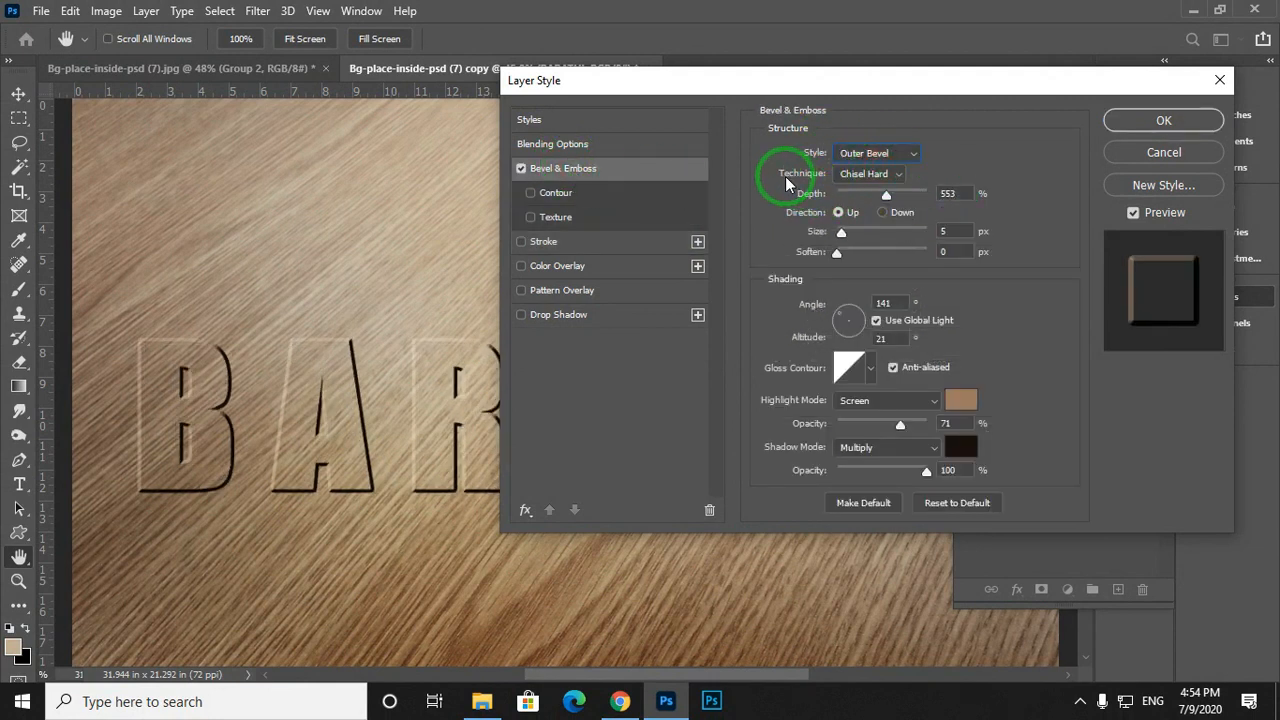
Step: Set the bevel's technique to Chisel Hard, its depth to 500% and its size to 9 px
{"action": "left_click", "coordinate": [866, 174]}
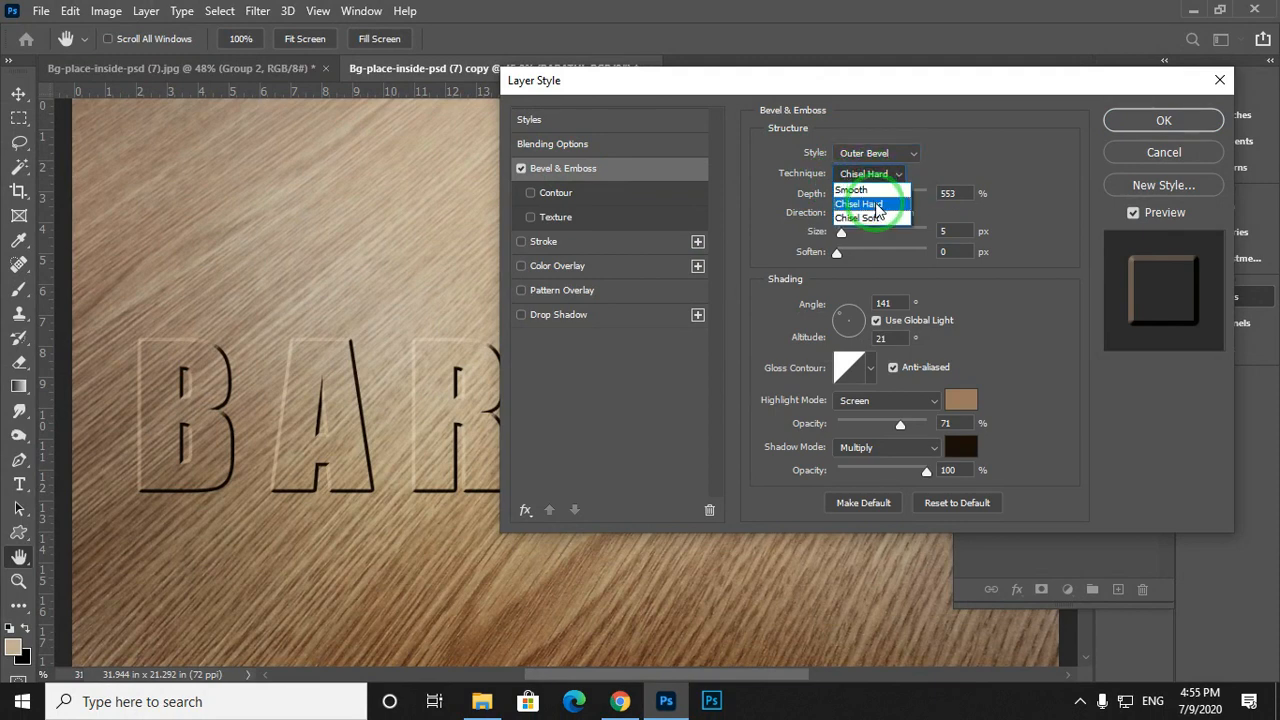
{"action": "left_click", "coordinate": [862, 204]}
{"action": "left_click_drag", "start_coordinate": [967, 194], "coordinate": [931, 200]}
{"action": "type", "text": "500"}
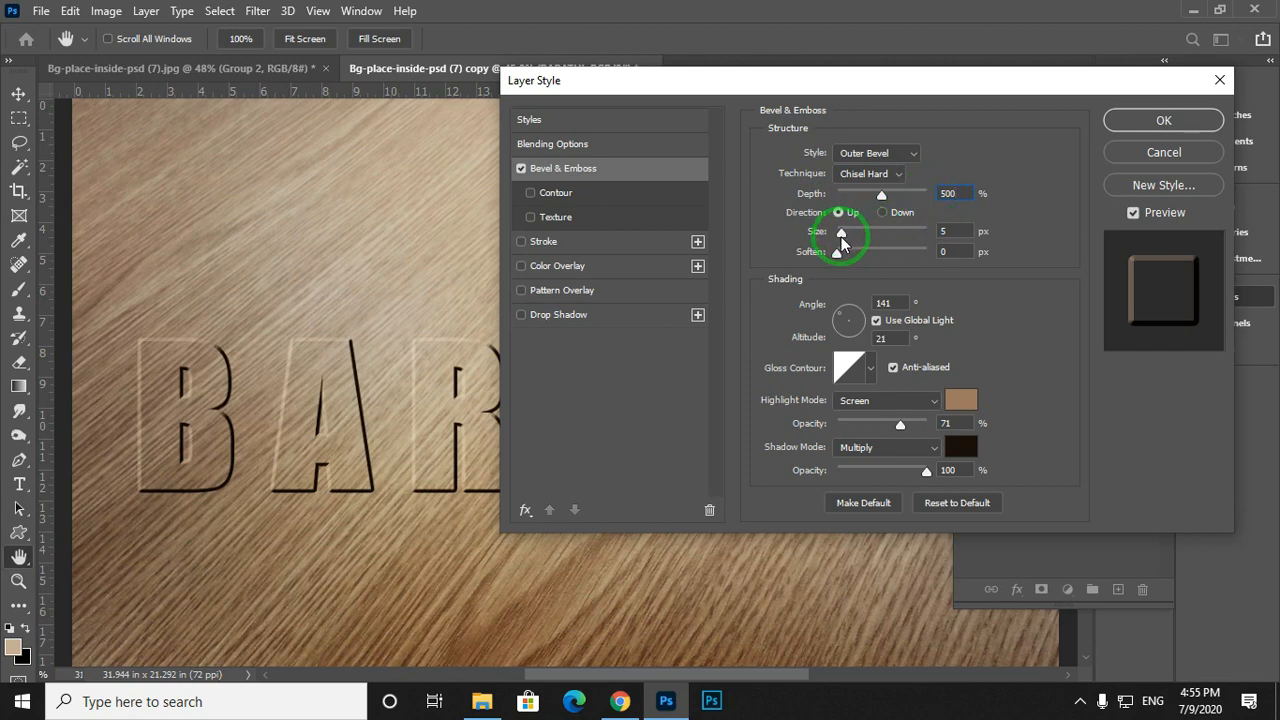
{"action": "left_click_drag", "start_coordinate": [841, 238], "coordinate": [847, 240]}
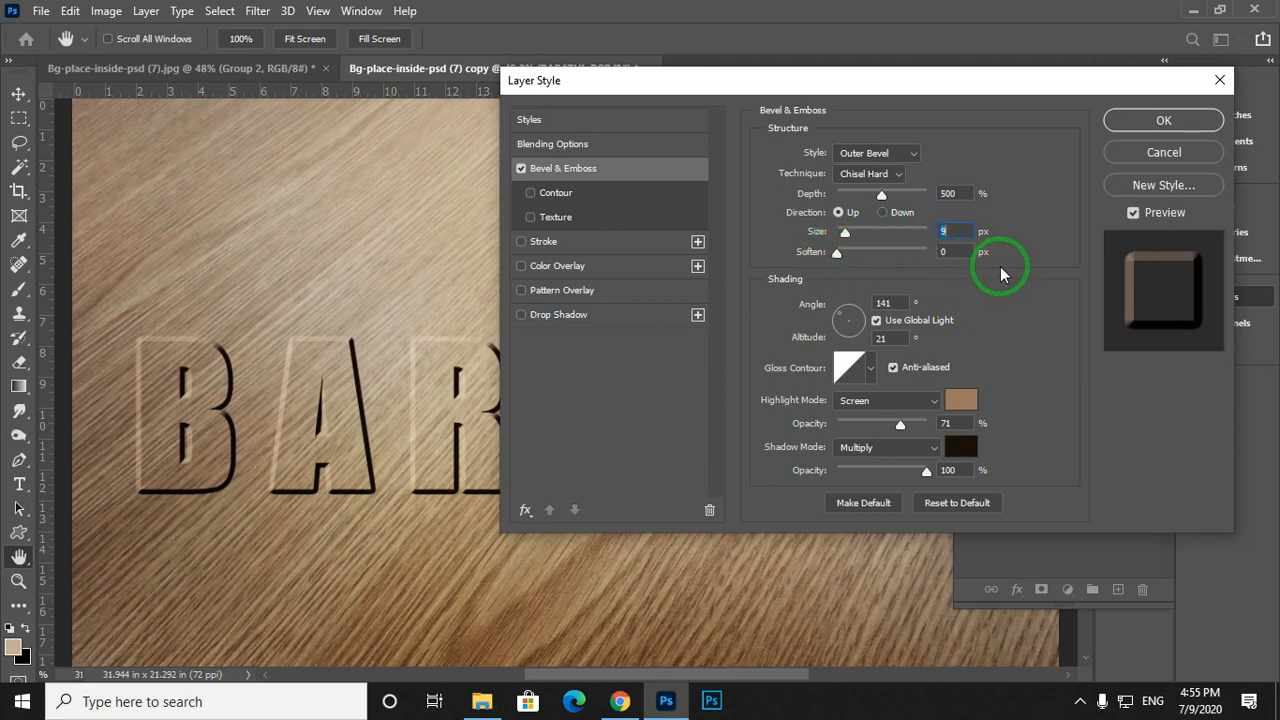
Step: Set the bevel's shading angle to 109° and keep the linear gloss contour
{"action": "left_click_drag", "start_coordinate": [843, 319], "coordinate": [846, 317]}
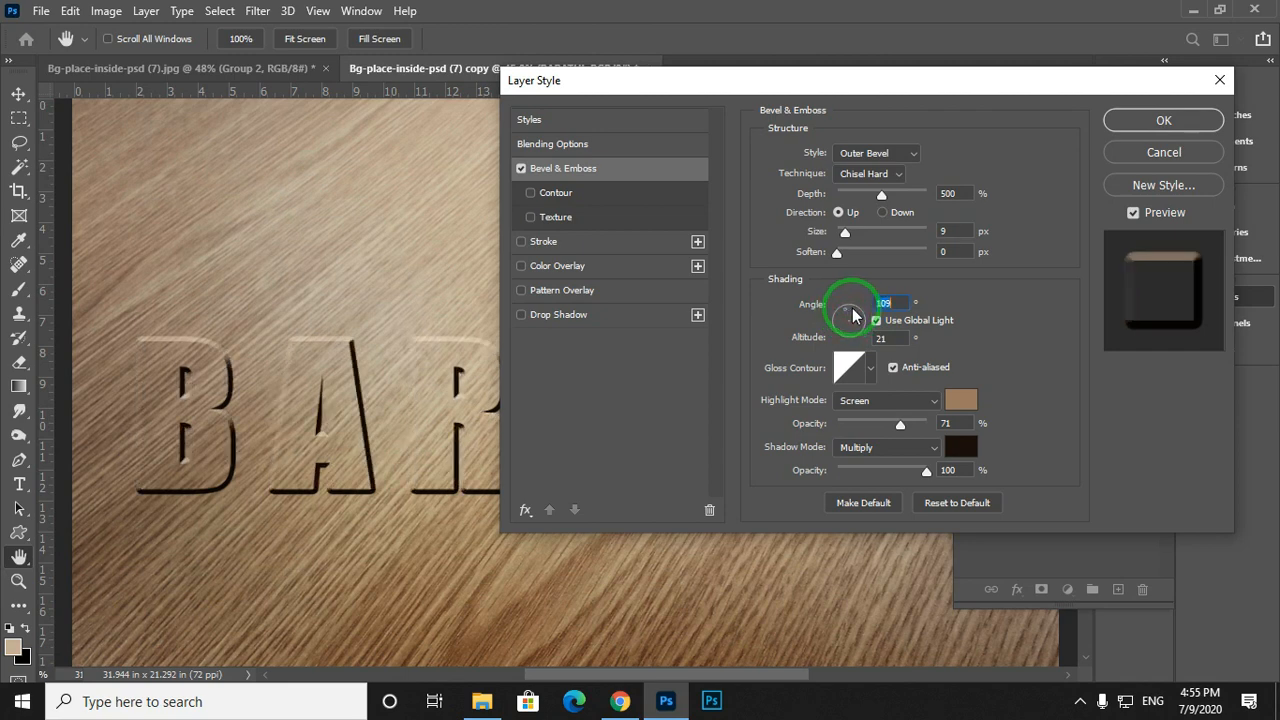
{"action": "left_click", "coordinate": [870, 368]}
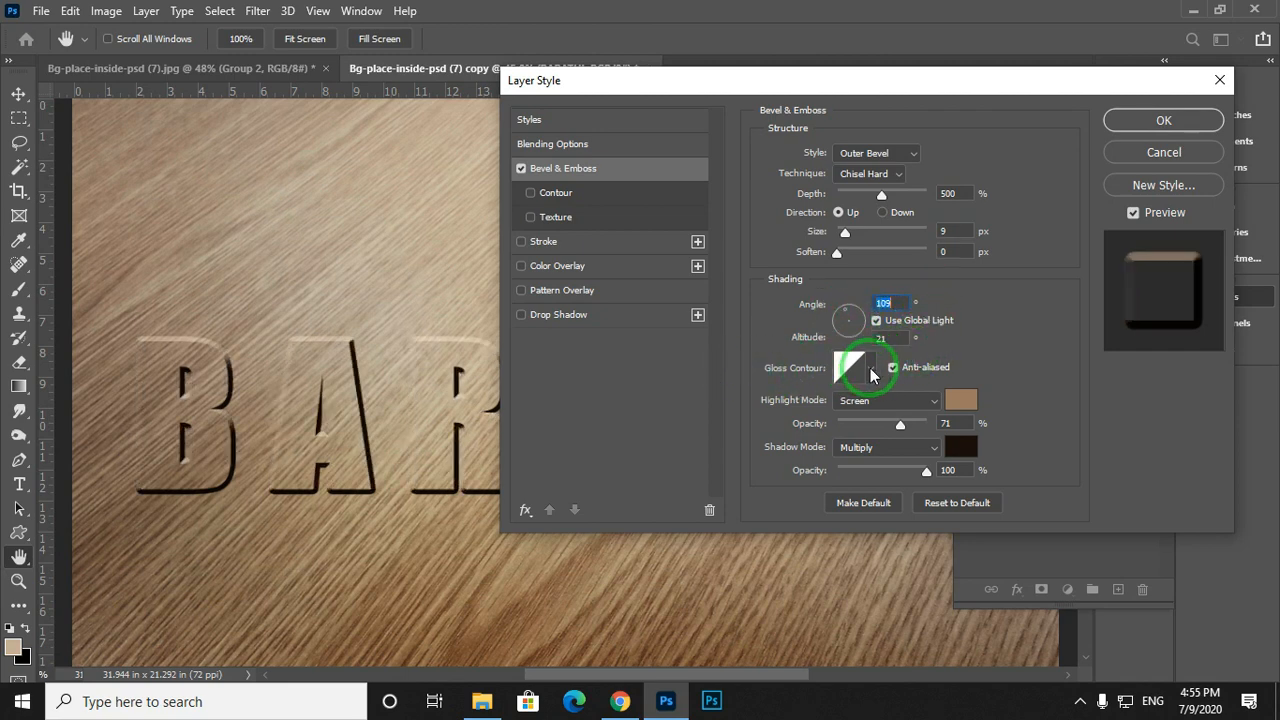
{"action": "left_click", "coordinate": [749, 410]}
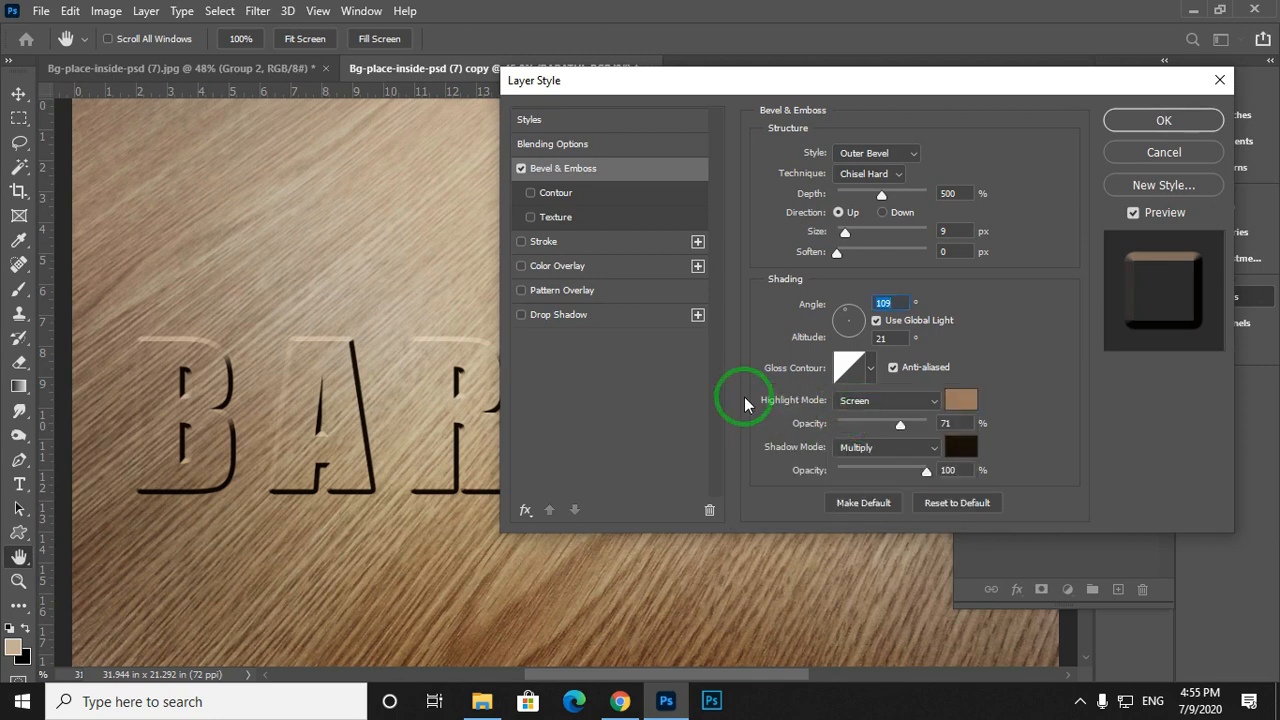
Step: Set the bevel's highlight color to light beige c6b7a4, sampled from the wood above the letters, with the Screen mode
{"action": "left_click", "coordinate": [960, 400]}
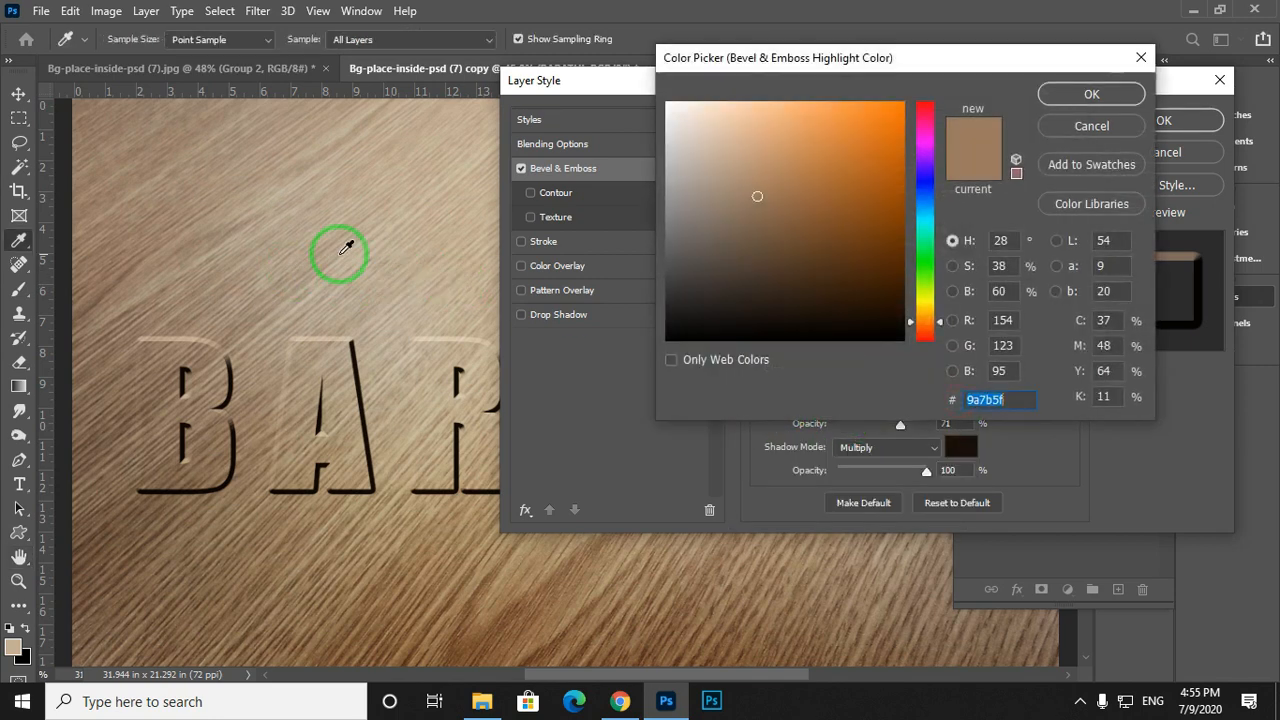
{"action": "left_click", "coordinate": [347, 252]}
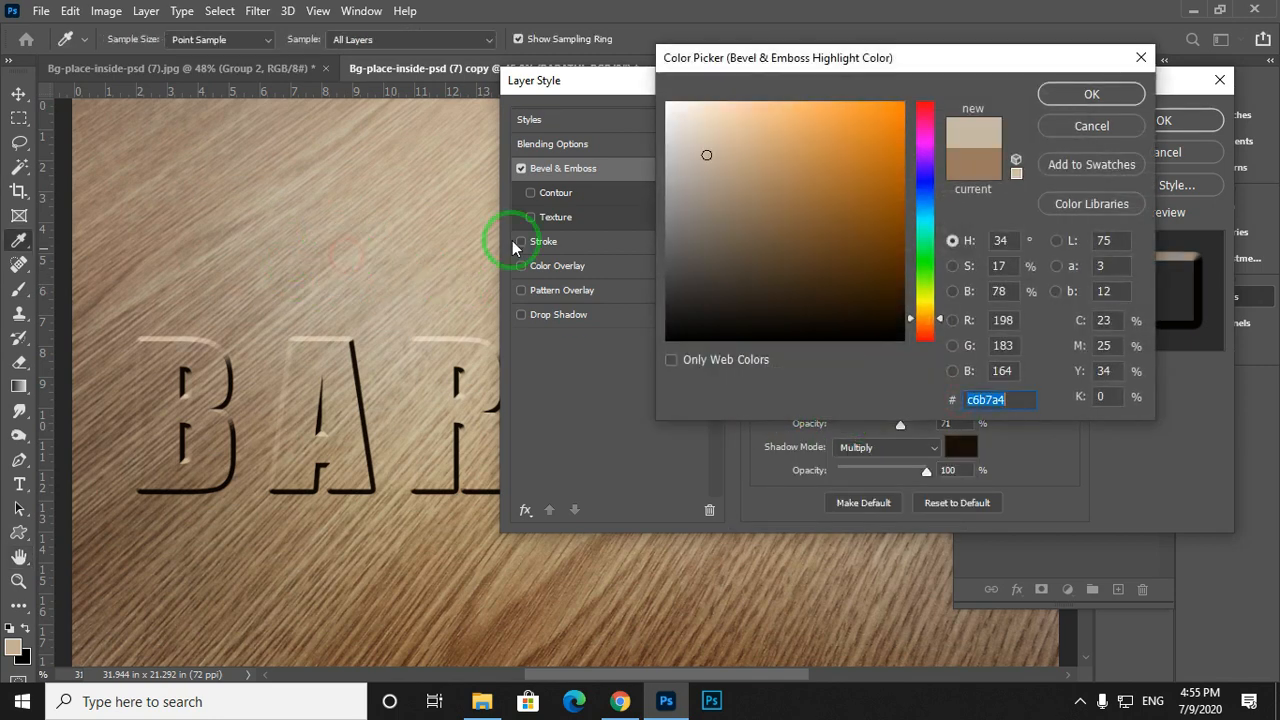
{"action": "left_click", "coordinate": [1091, 94]}
{"action": "left_click", "coordinate": [876, 405]}
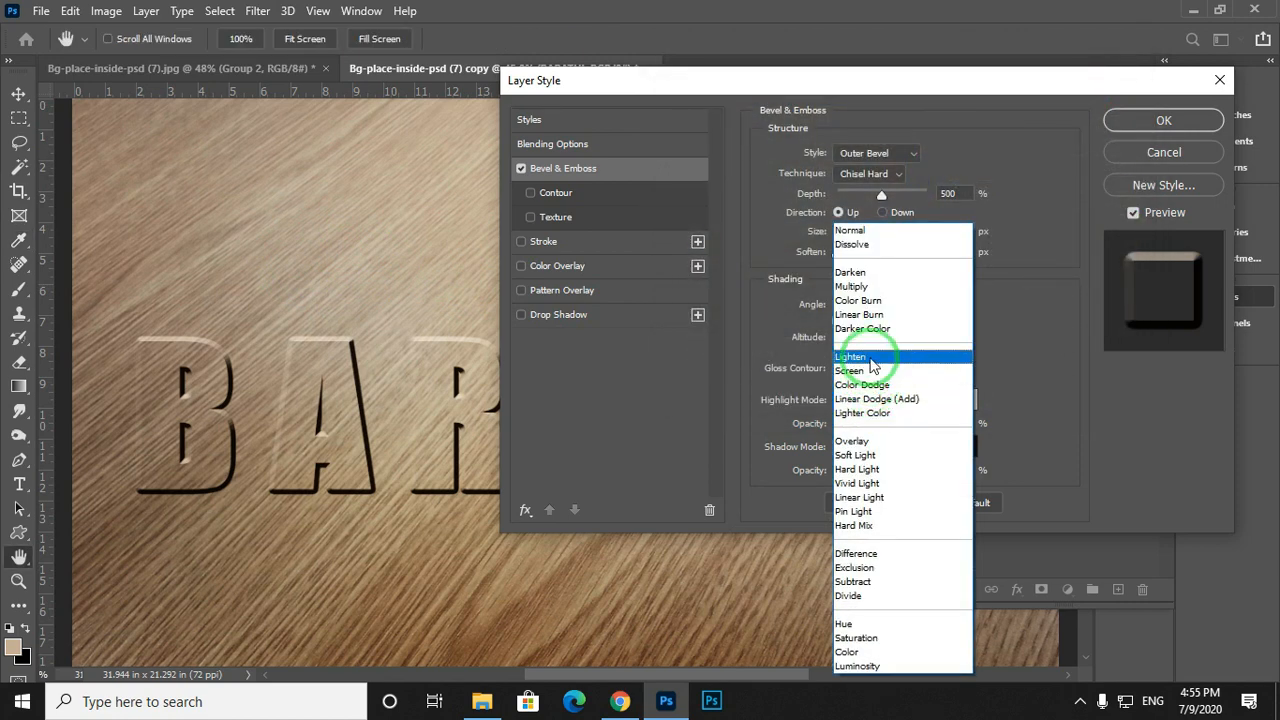
{"action": "left_click", "coordinate": [870, 374]}
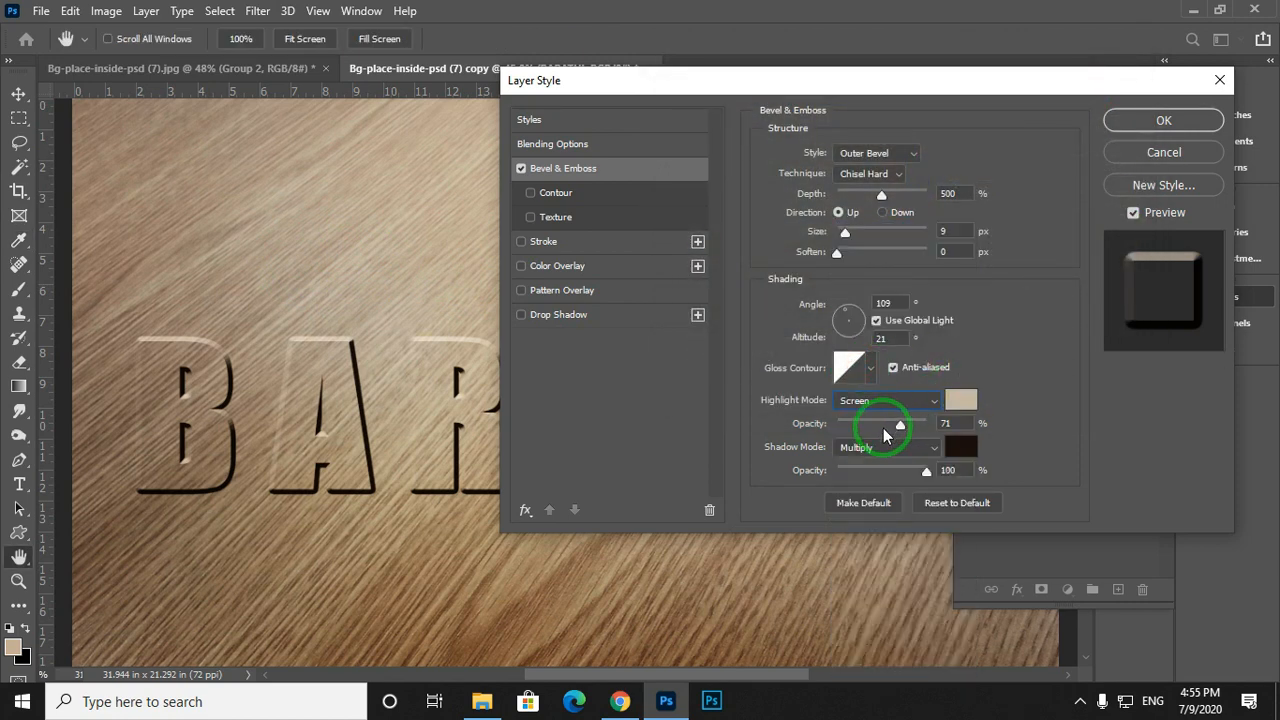
Step: Set the bevel's shadow color to brown 654128, sampled from the dark grain below the letters, with the Multiply mode
{"action": "left_click", "coordinate": [961, 447]}
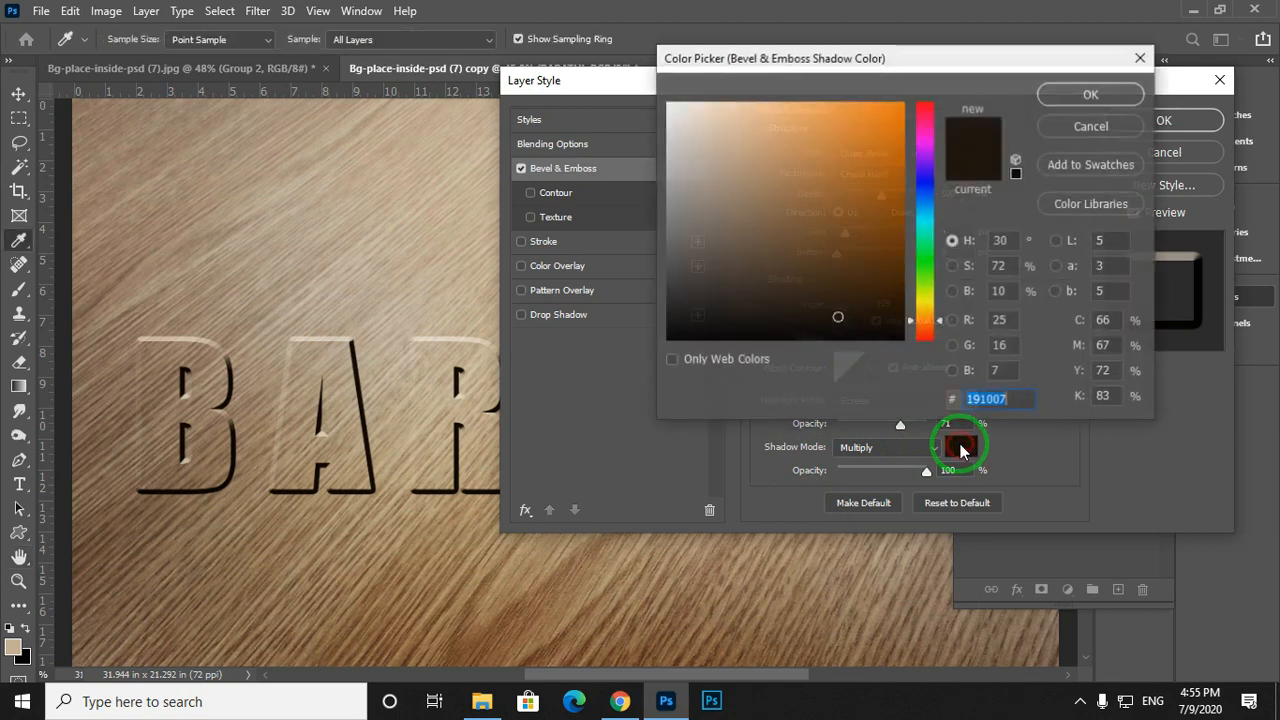
{"action": "left_click", "coordinate": [570, 627]}
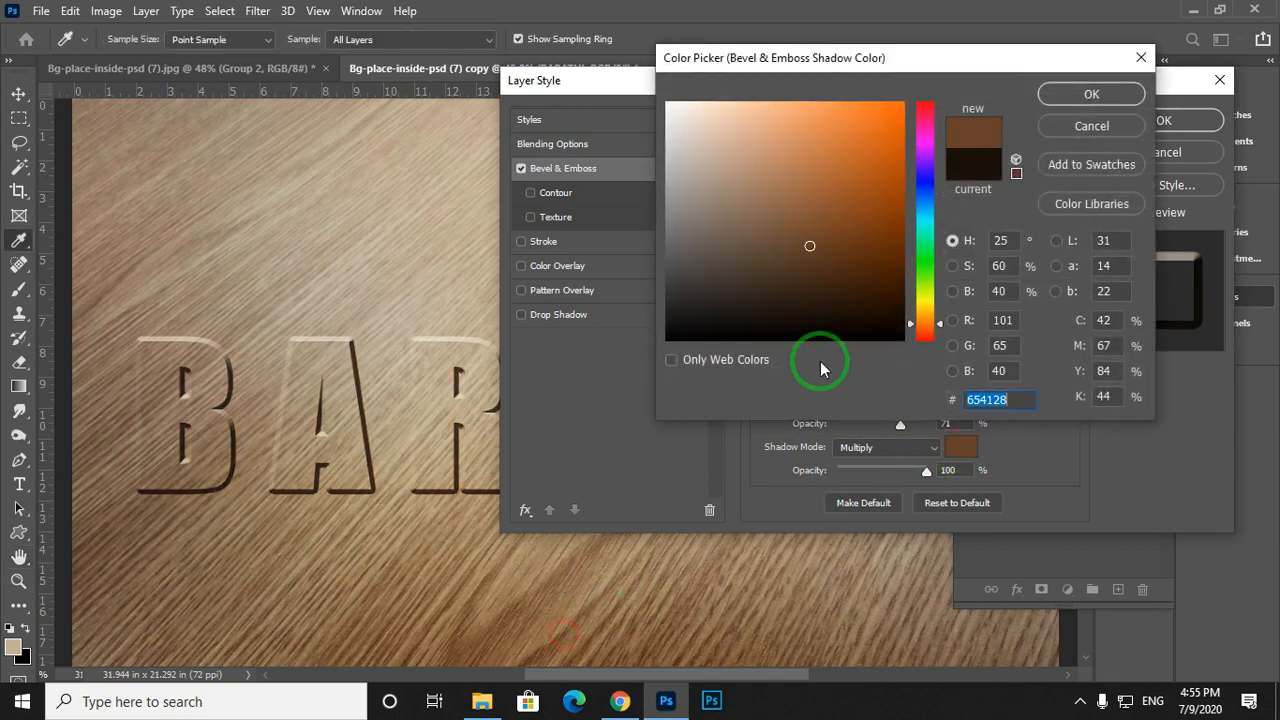
{"action": "left_click", "coordinate": [1089, 93]}
{"action": "left_click", "coordinate": [890, 446]}
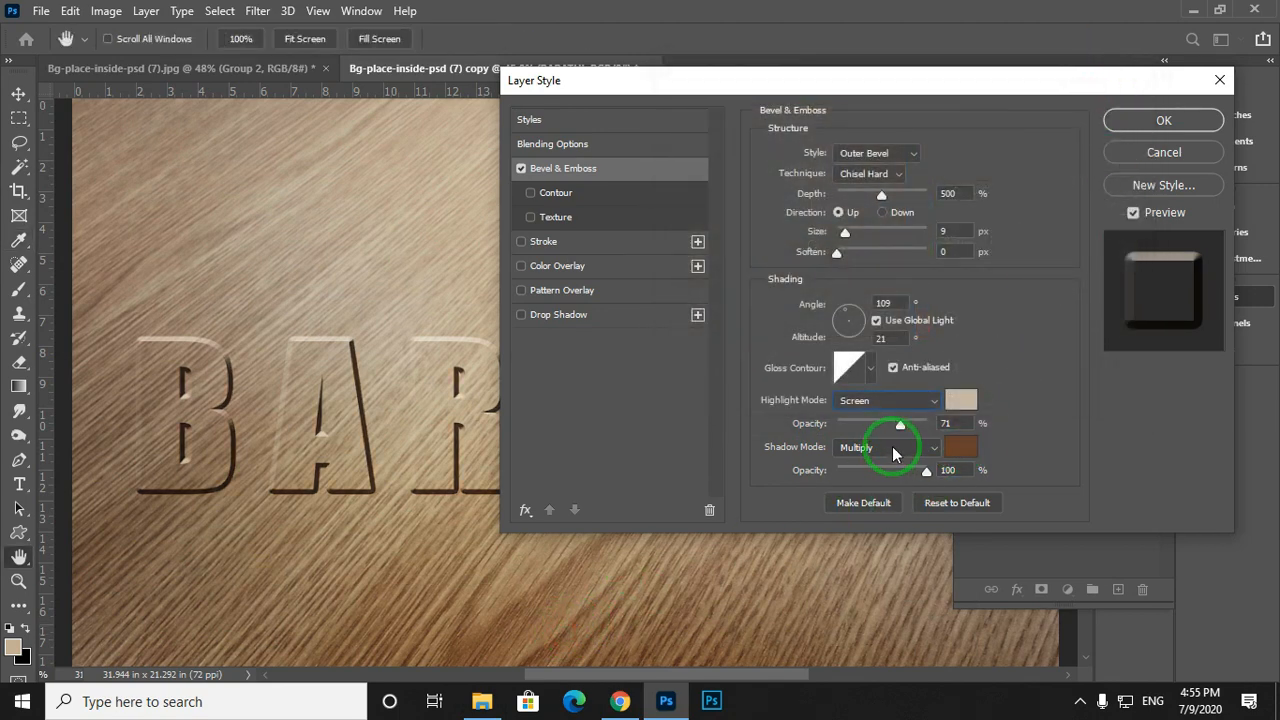
{"action": "left_click", "coordinate": [866, 288]}
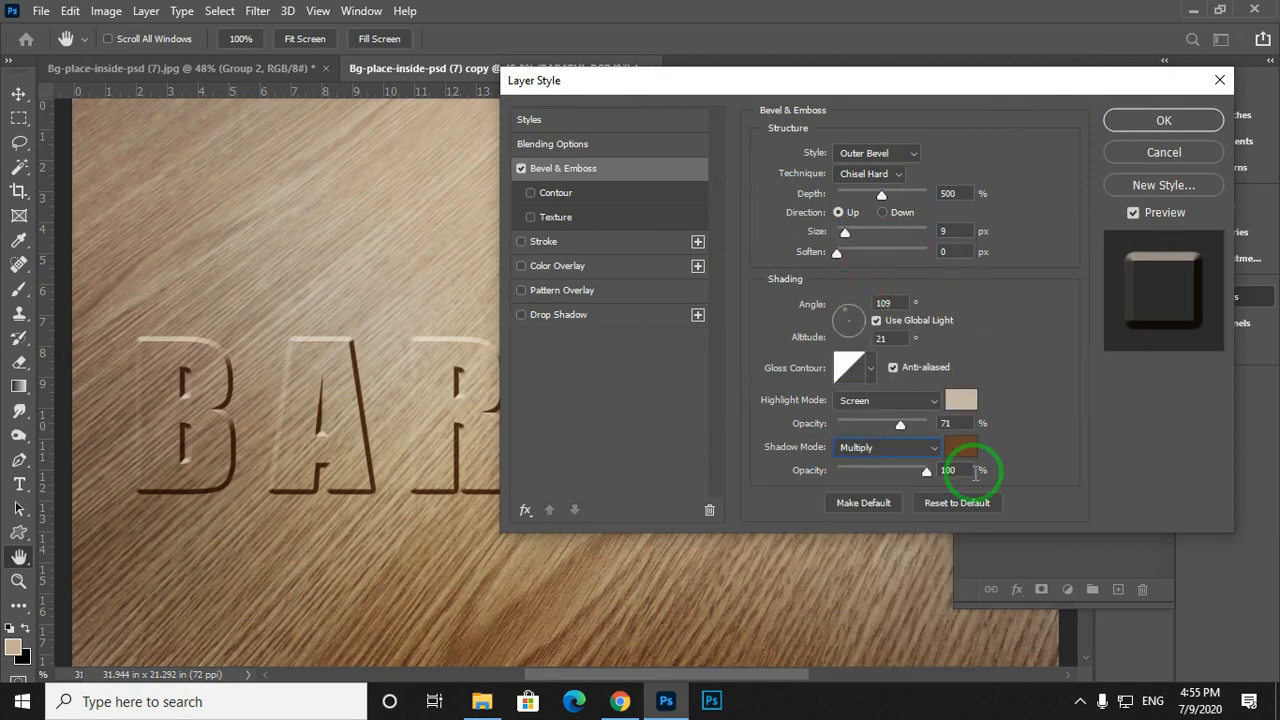
Step: Set the bevel's highlight opacity to 56%, keep the shadow opacity at 100%, and apply the layer style
{"action": "left_click", "coordinate": [899, 426]}
{"action": "mouse_move", "coordinate": [927, 471]}
{"action": "left_mouse_down"}
{"action": "mouse_move", "coordinate": [912, 475]}
{"action": "mouse_move", "coordinate": [948, 474]}
{"action": "left_mouse_up"}
{"action": "left_click_drag", "start_coordinate": [901, 427], "coordinate": [888, 428]}
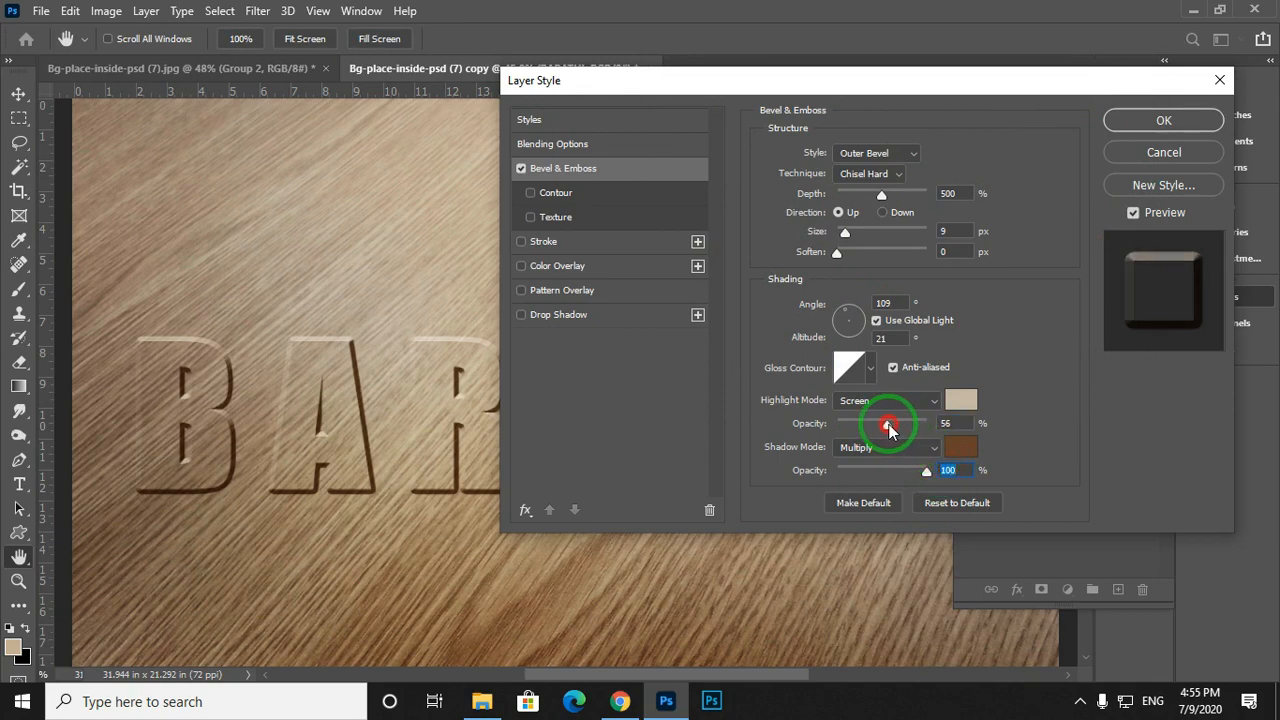
{"action": "left_click", "coordinate": [1162, 121]}
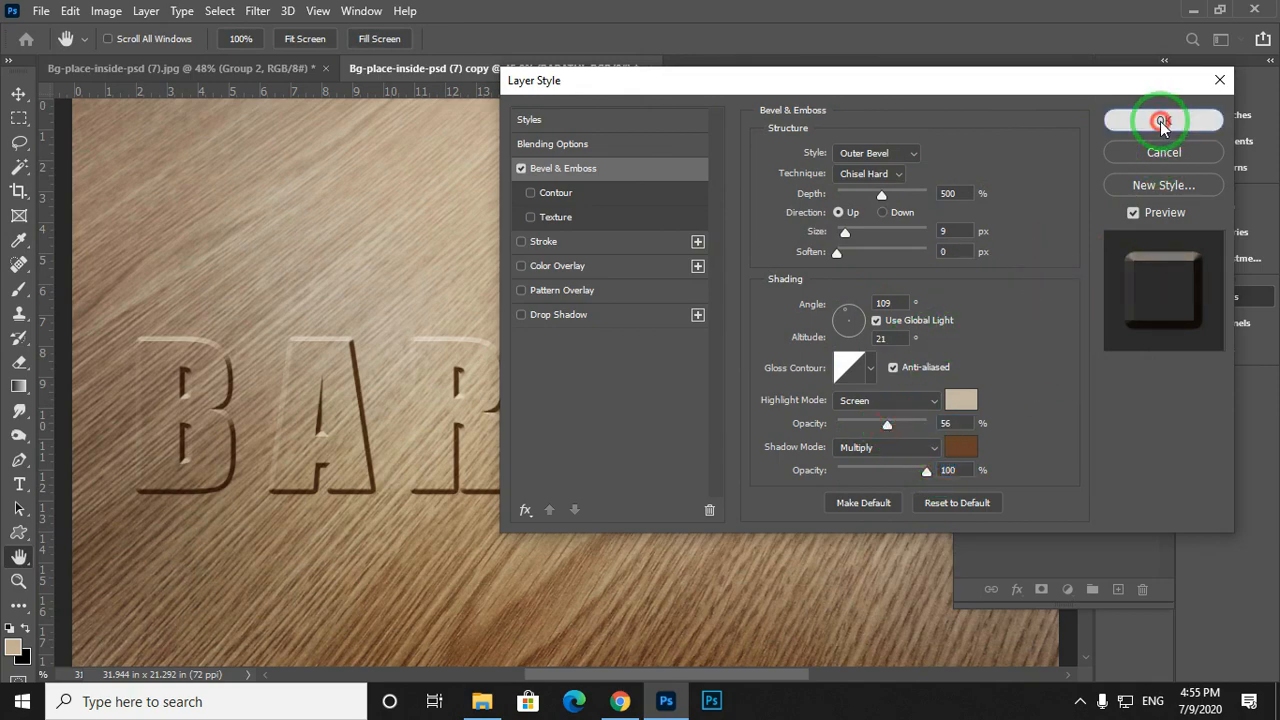
Step: Duplicate the BARATHI text layer together with its Bevel & Emboss effect
{"action": "key", "text": "ctrl+space"}
{"action": "left_click_drag", "start_coordinate": [598, 405], "coordinate": [597, 413]}
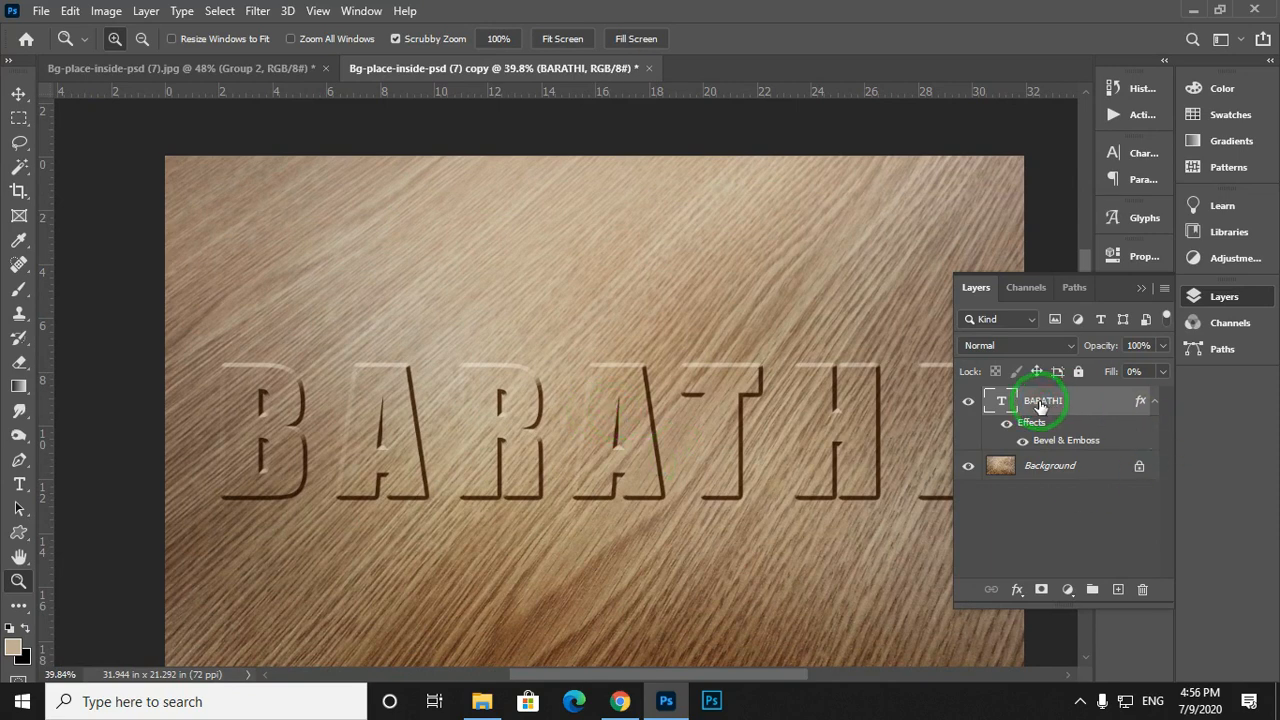
{"action": "key", "text": "ctrl+j"}
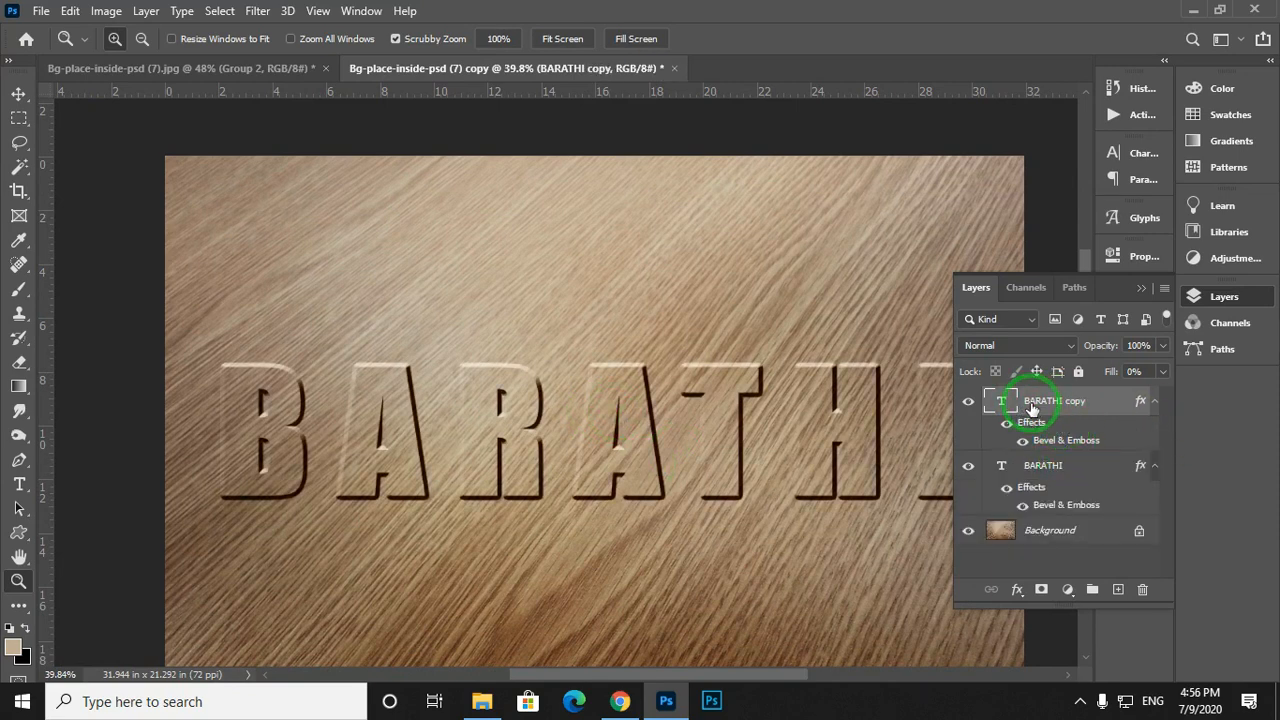
Step: Set the duplicated text layer's fill to 70% and its blend mode to Multiply
{"action": "left_click", "coordinate": [1156, 374]}
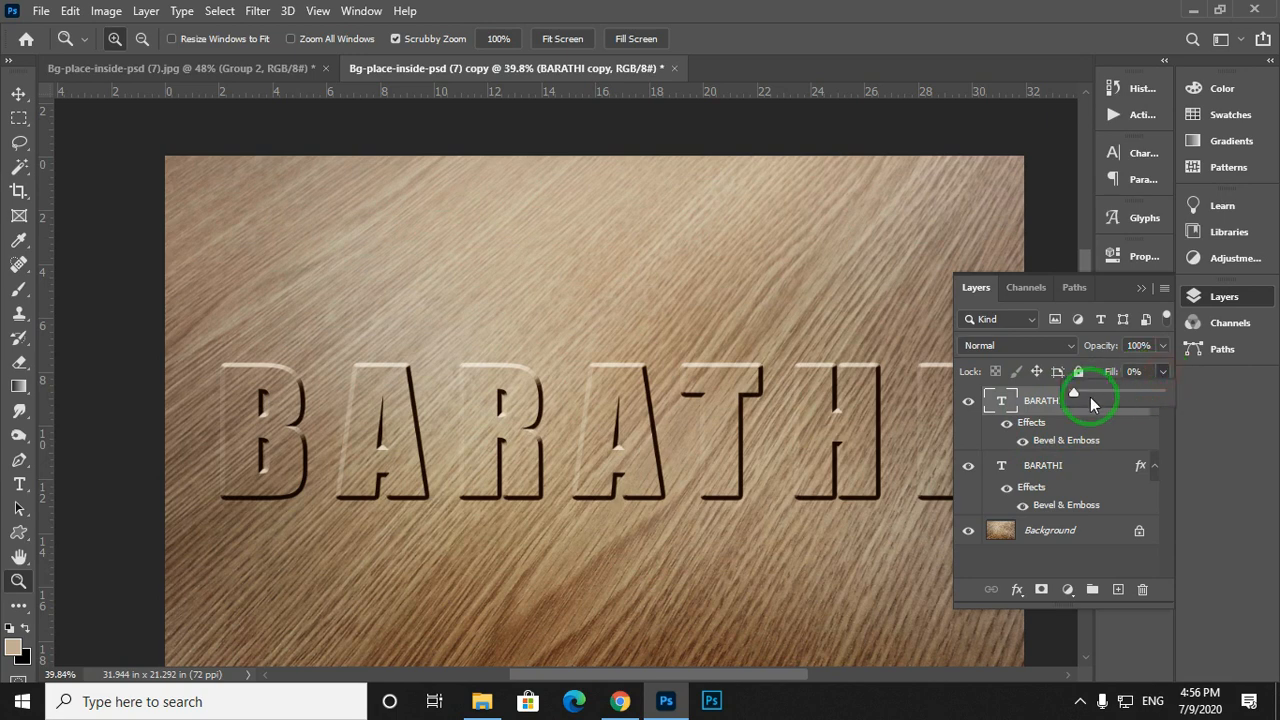
{"action": "left_click_drag", "start_coordinate": [1076, 397], "coordinate": [1134, 397]}
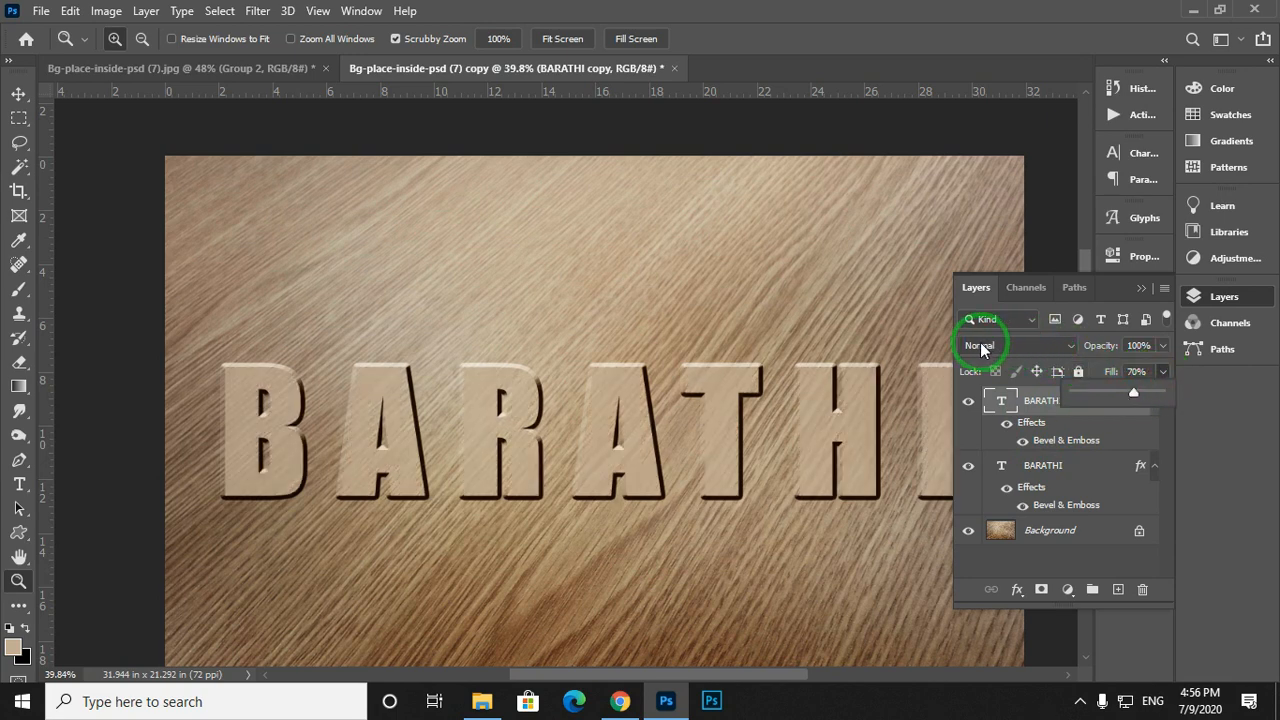
{"action": "left_click", "coordinate": [1025, 345]}
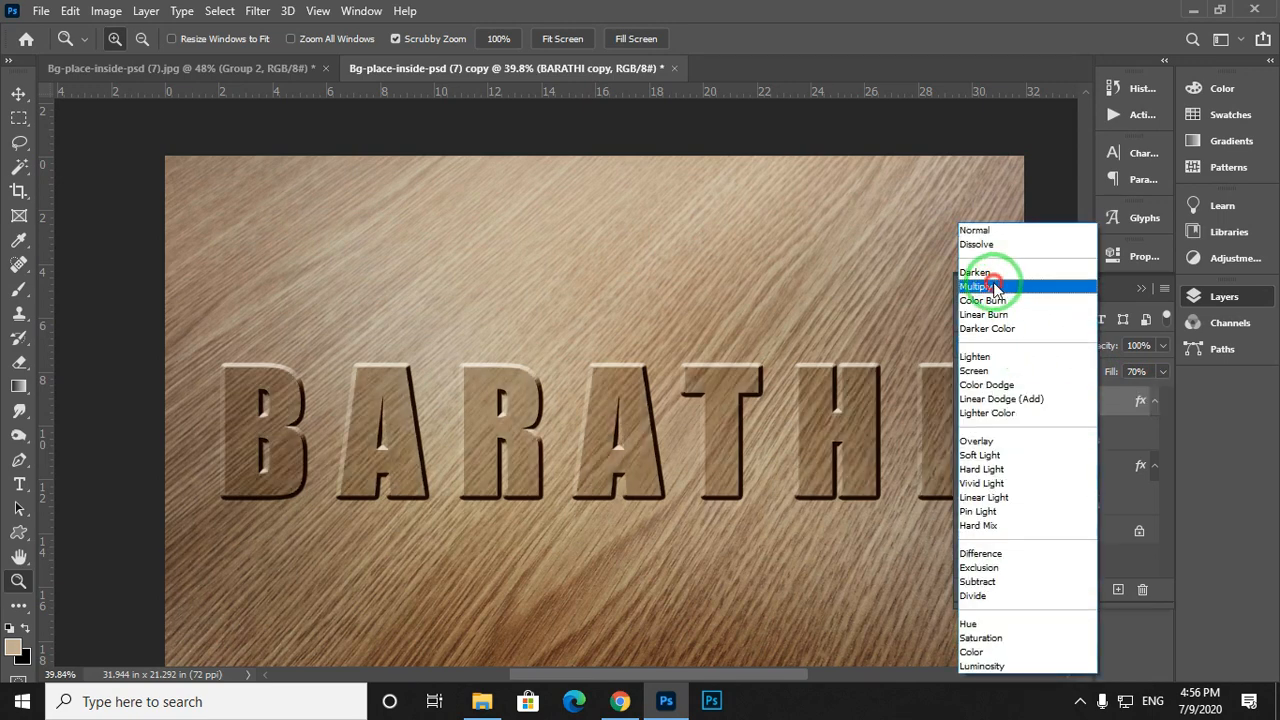
{"action": "left_click", "coordinate": [995, 287]}
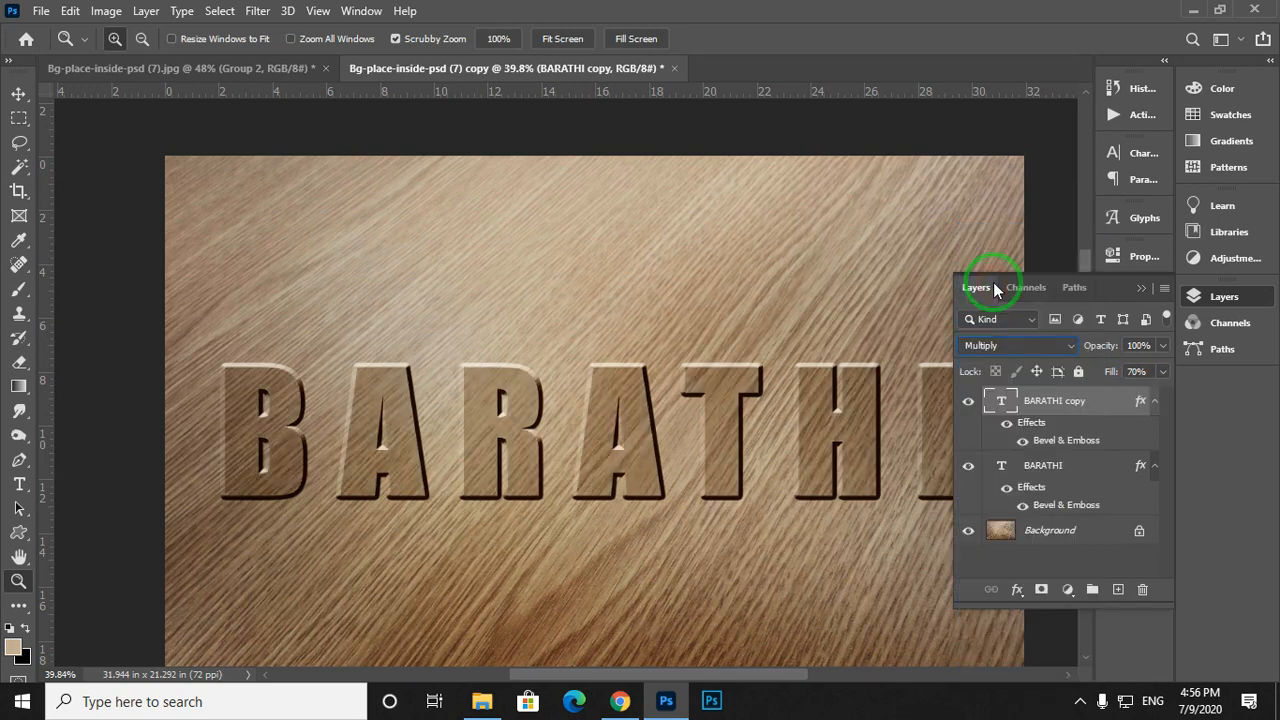
Step: Change the duplicated layer's bevel to Inner Bevel with direction Down and a size of 5 px, and apply it
{"action": "double_click", "coordinate": [1065, 444]}
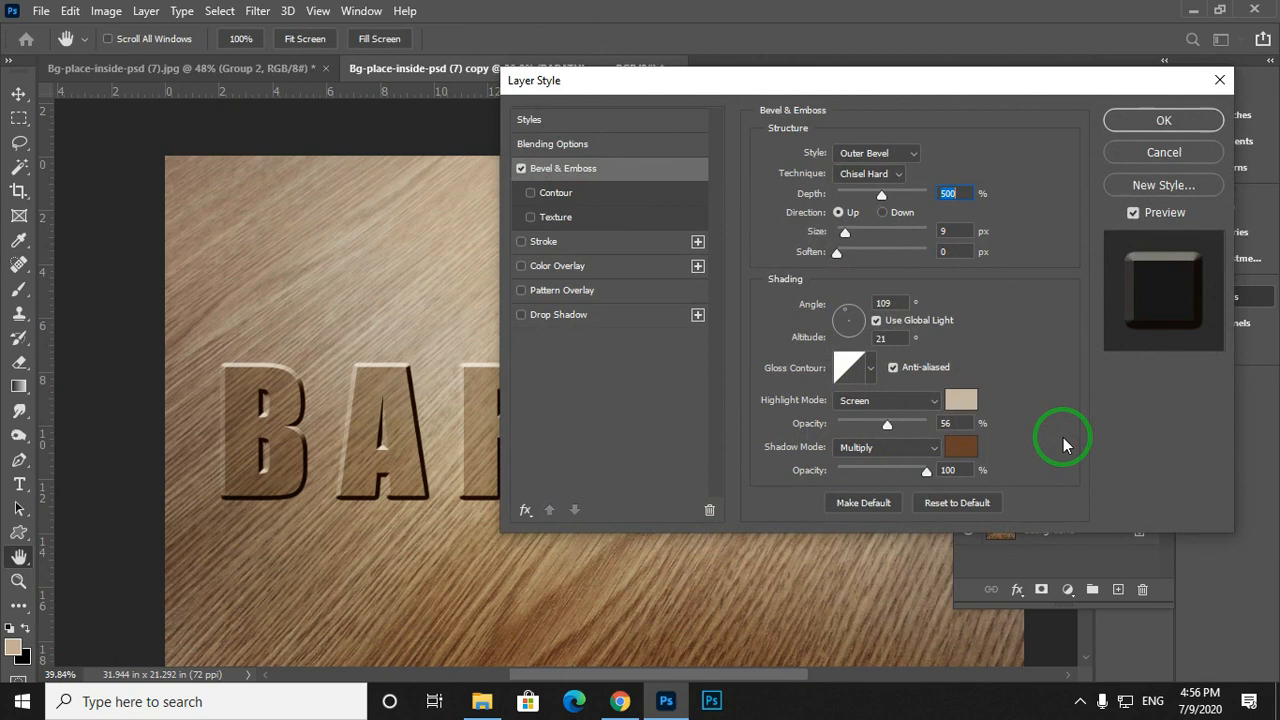
{"action": "left_click", "coordinate": [868, 156]}
{"action": "left_click", "coordinate": [866, 174]}
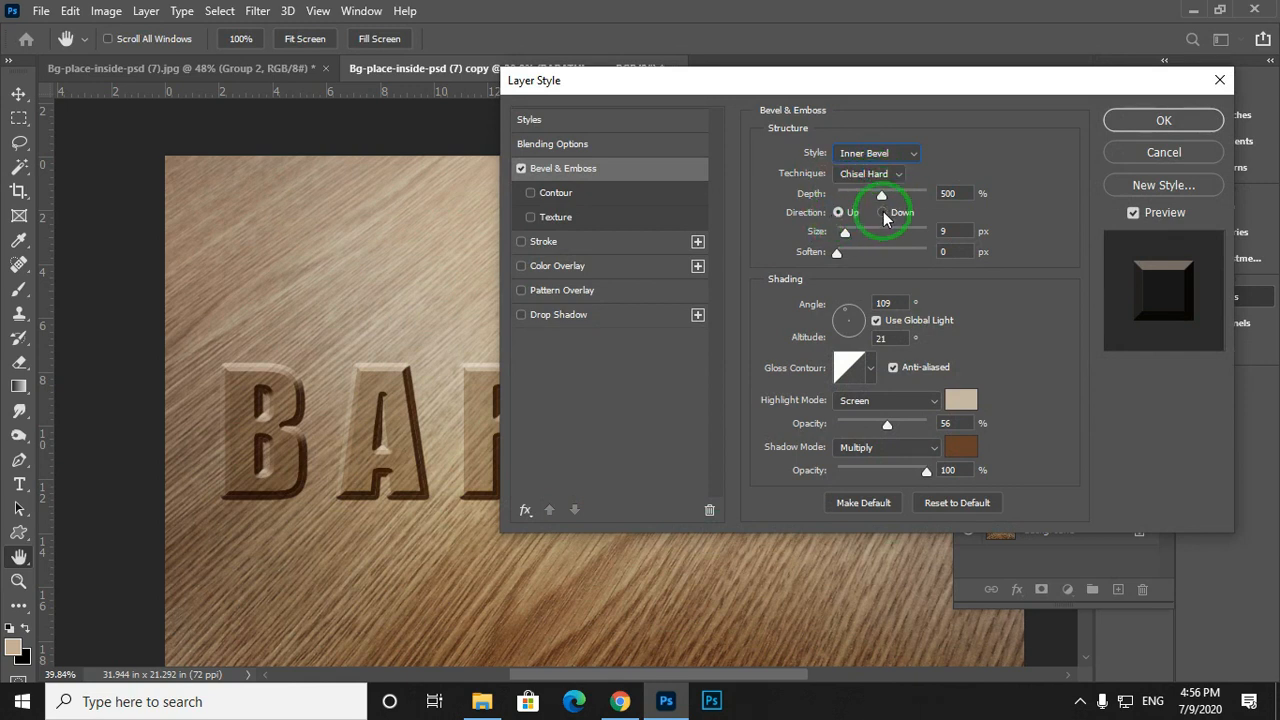
{"action": "left_click", "coordinate": [882, 213]}
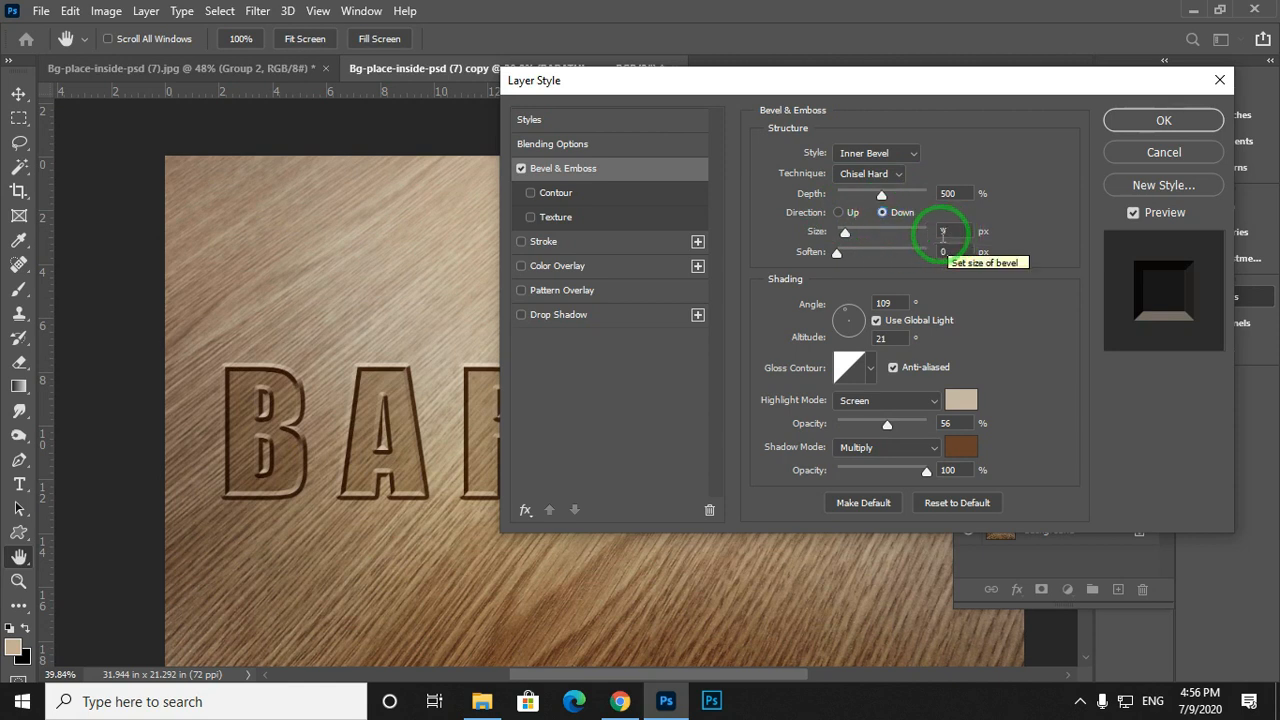
{"action": "left_click_drag", "start_coordinate": [847, 238], "coordinate": [844, 237]}
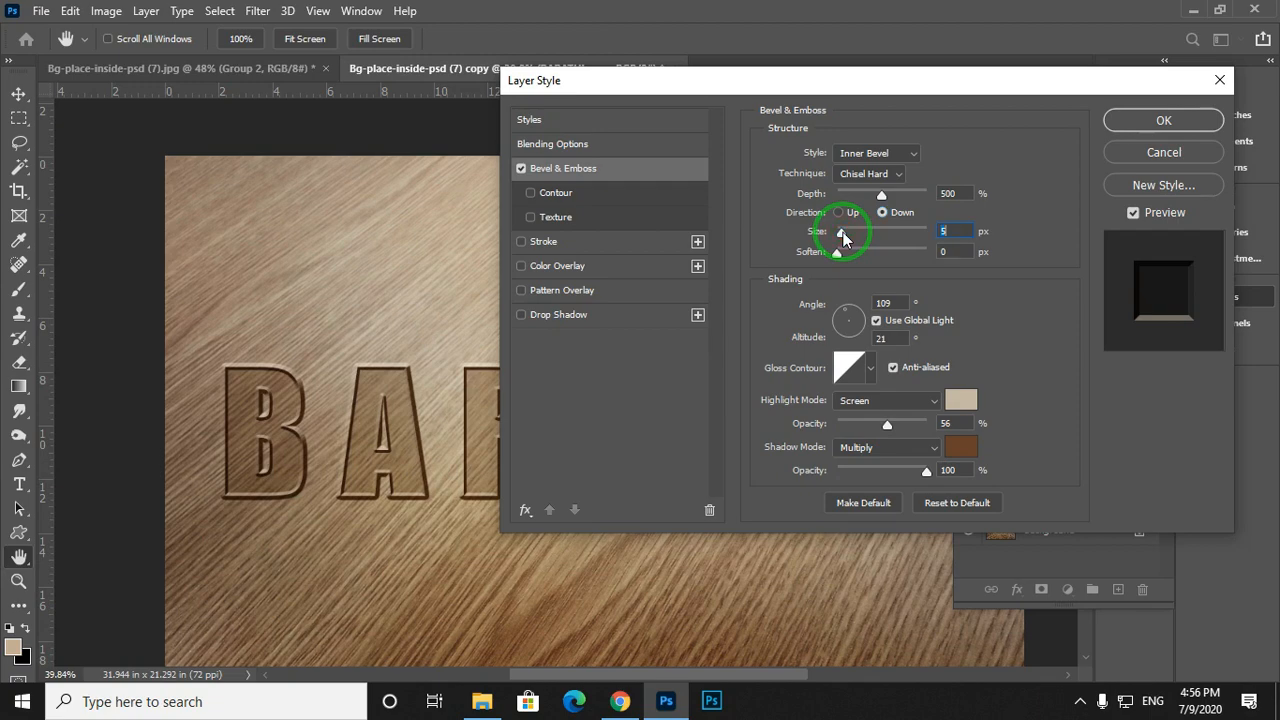
{"action": "left_click", "coordinate": [1157, 121]}
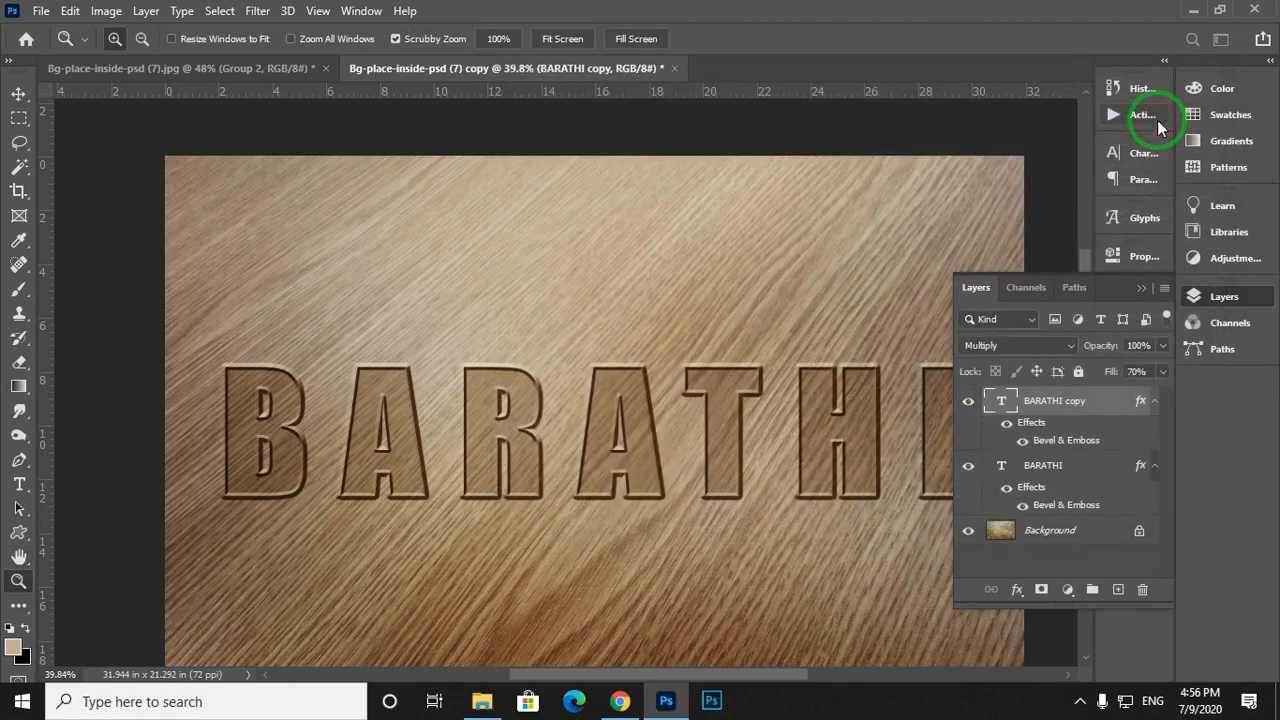
Step: Hide the interface panels and examine the carved BARATHI lettering on the wood up close
{"action": "key", "text": "Tab"}
{"action": "left_click_drag", "start_coordinate": [595, 385], "coordinate": [703, 378]}
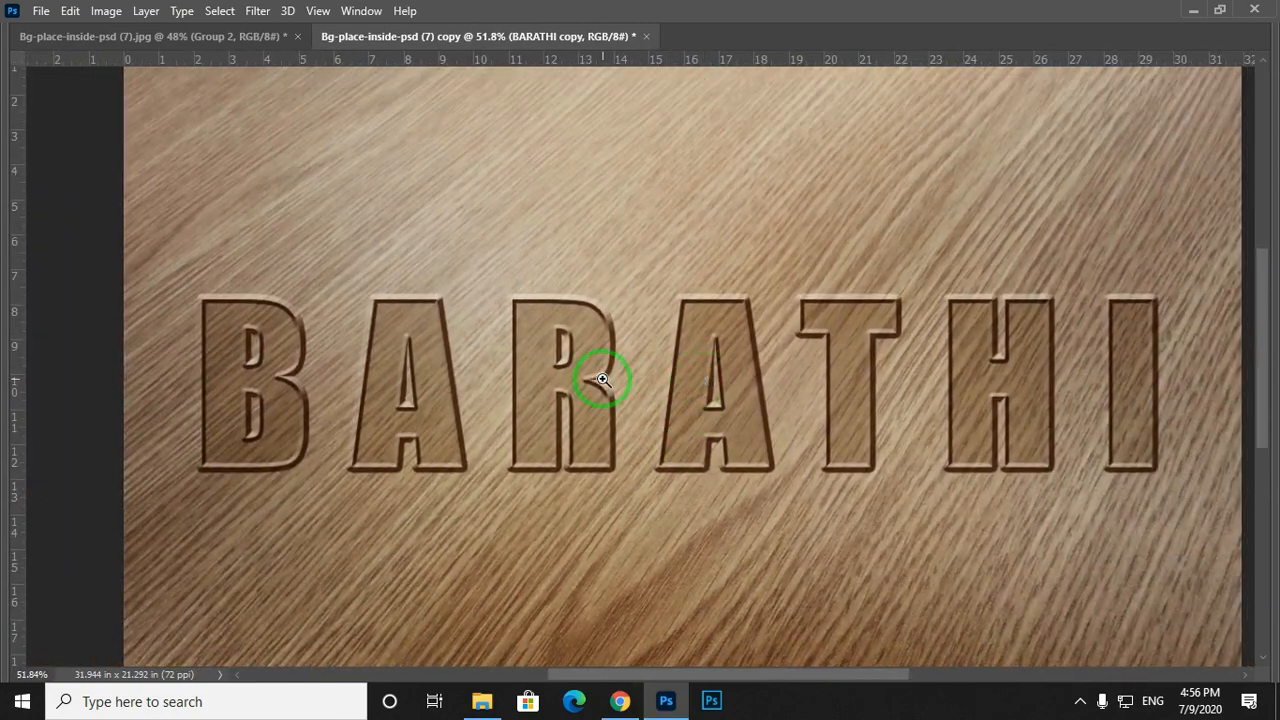
{"action": "left_click_drag", "start_coordinate": [603, 379], "coordinate": [683, 418]}
{"action": "key", "text": "ctrl+minus"}
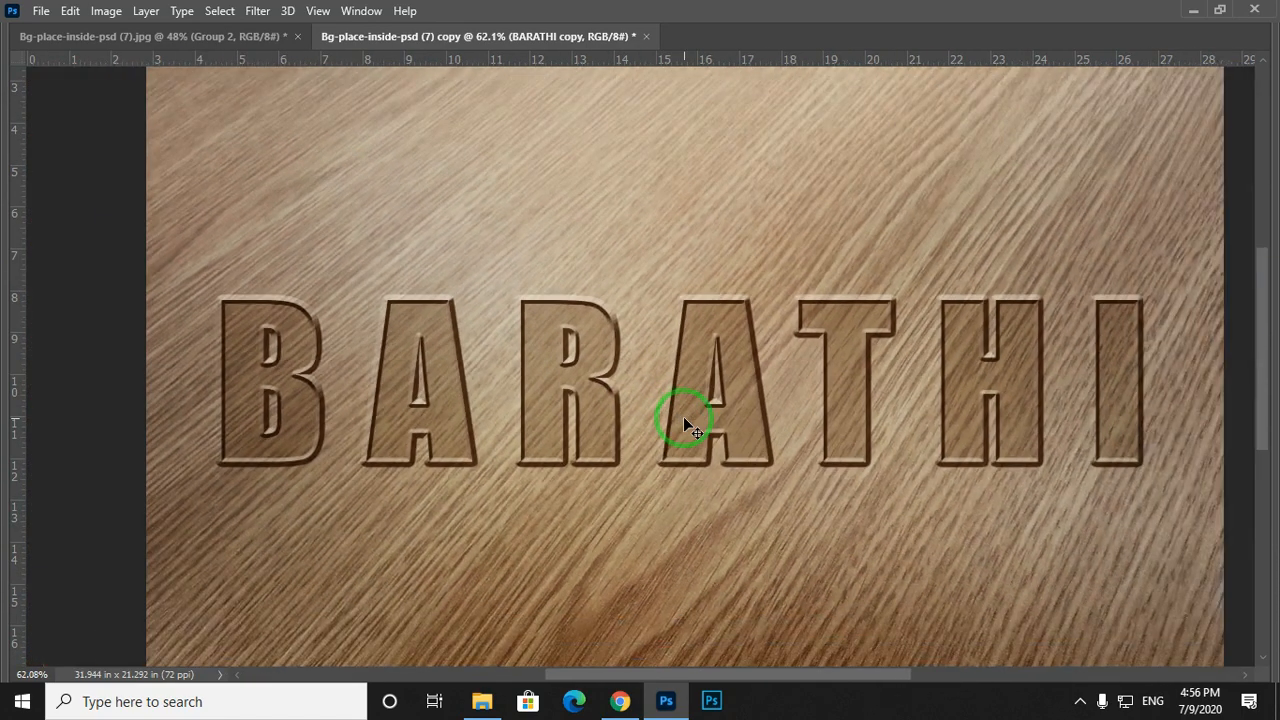